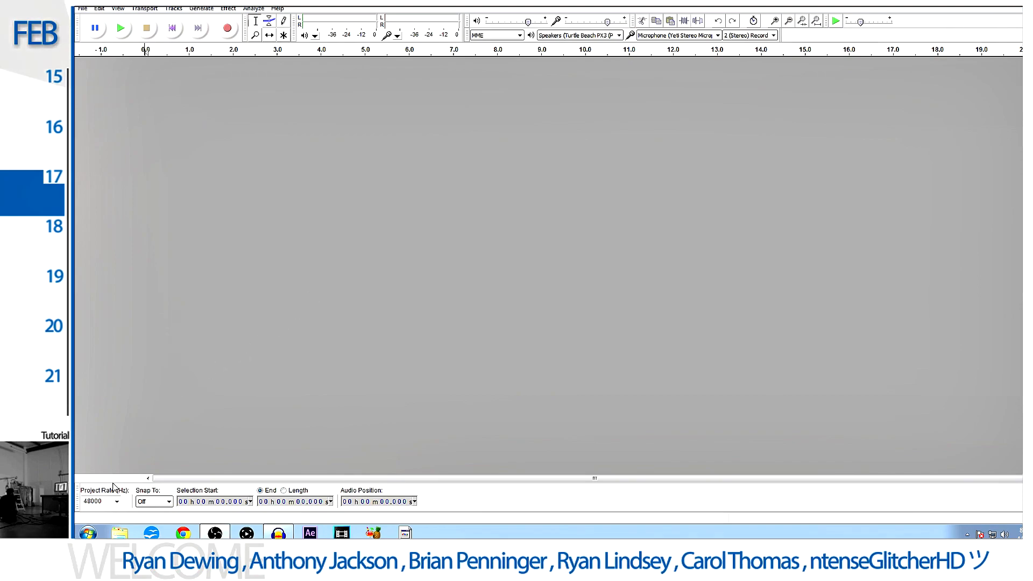
- Set the project rate to 48000 Hz
left_click(116, 501)
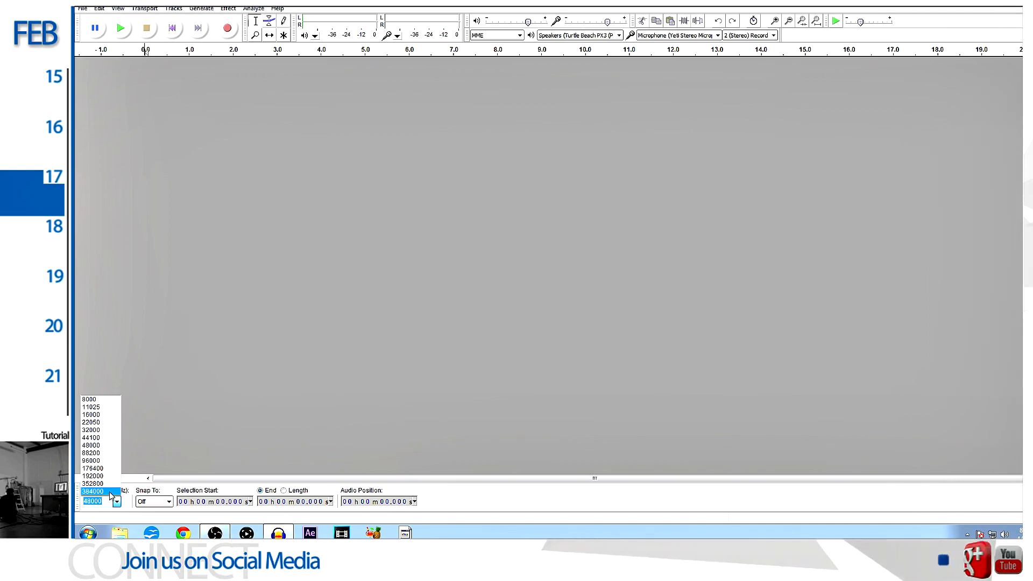
left_click(107, 446)
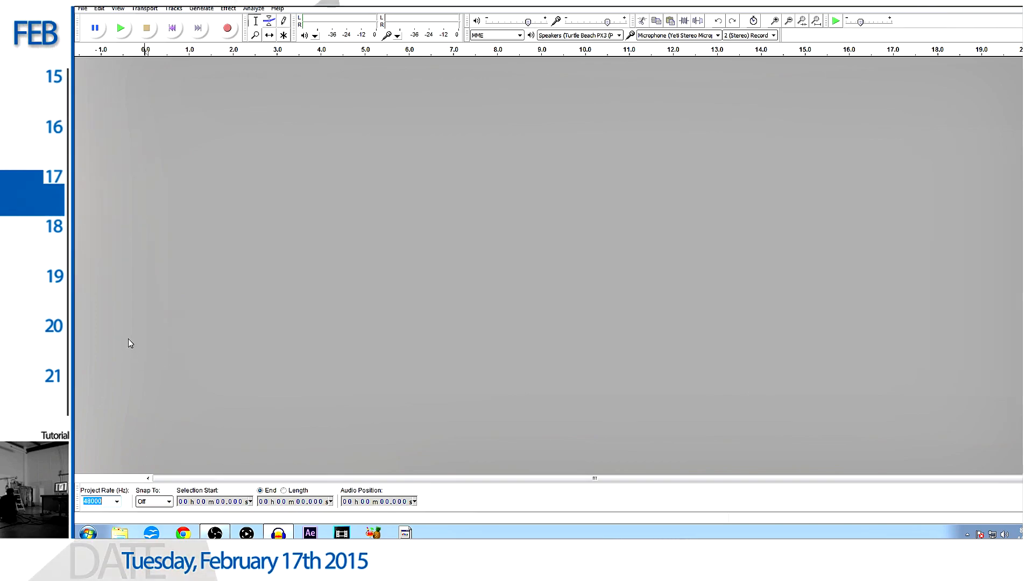
- Set the recording device to the Turtle Beach PX3 microphone in the Devices preferences
left_click(99, 8)
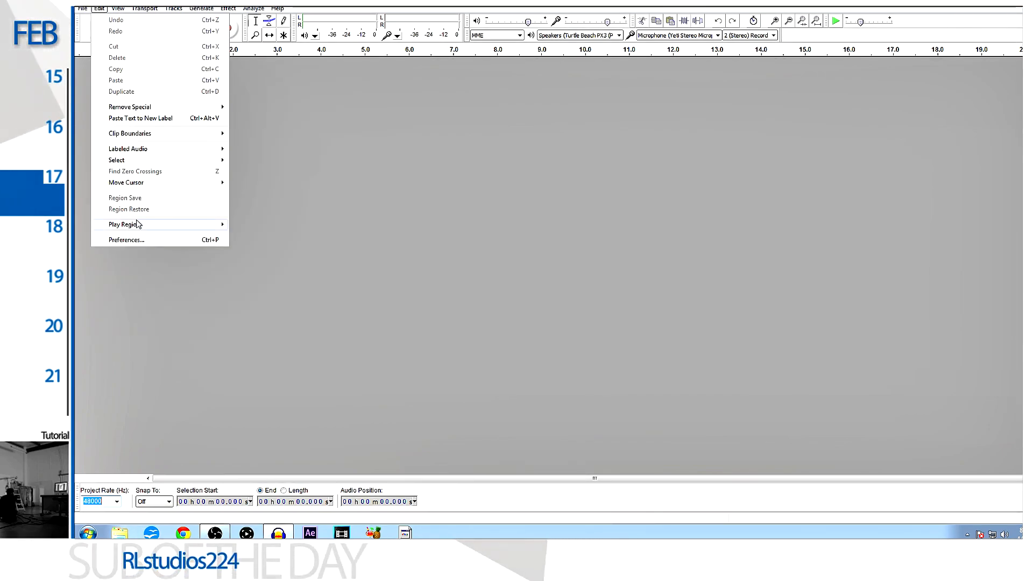
left_click(136, 239)
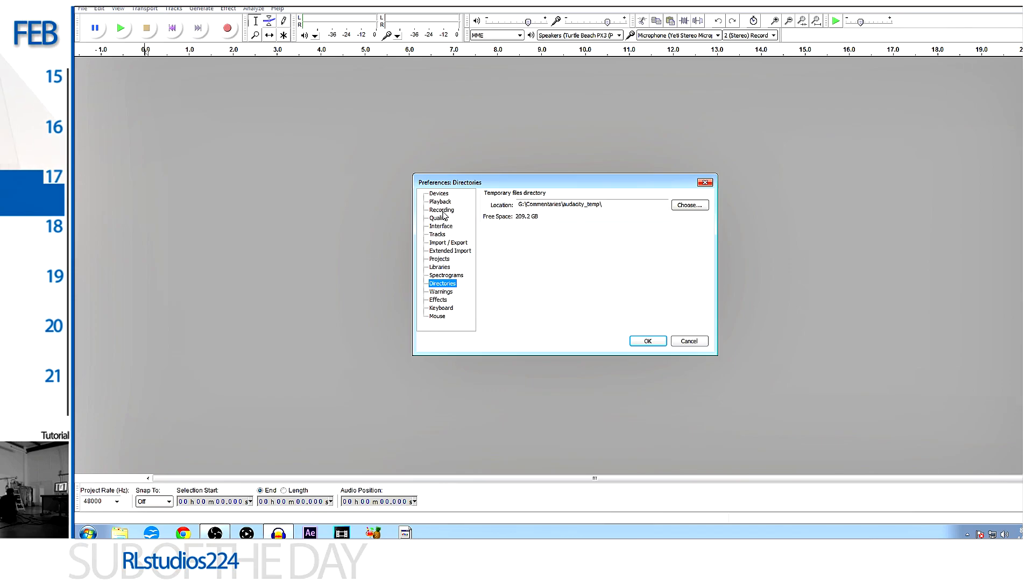
left_click(441, 195)
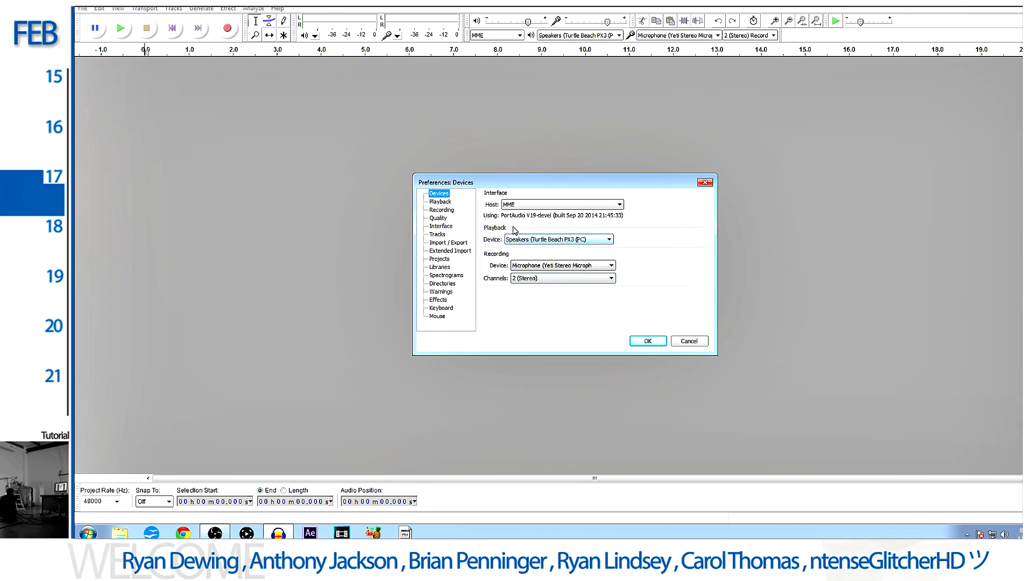
left_click(600, 241)
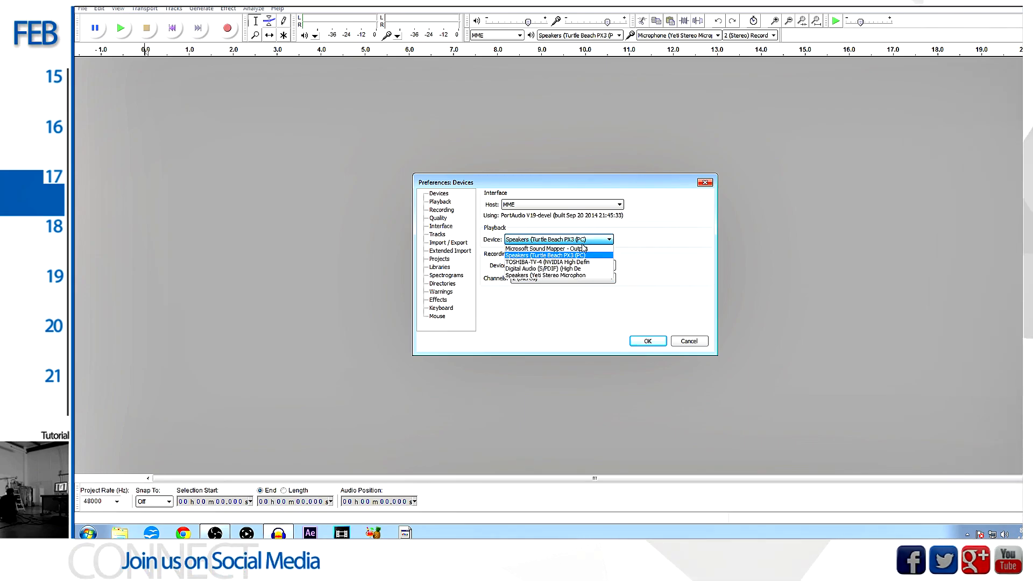
left_click(626, 243)
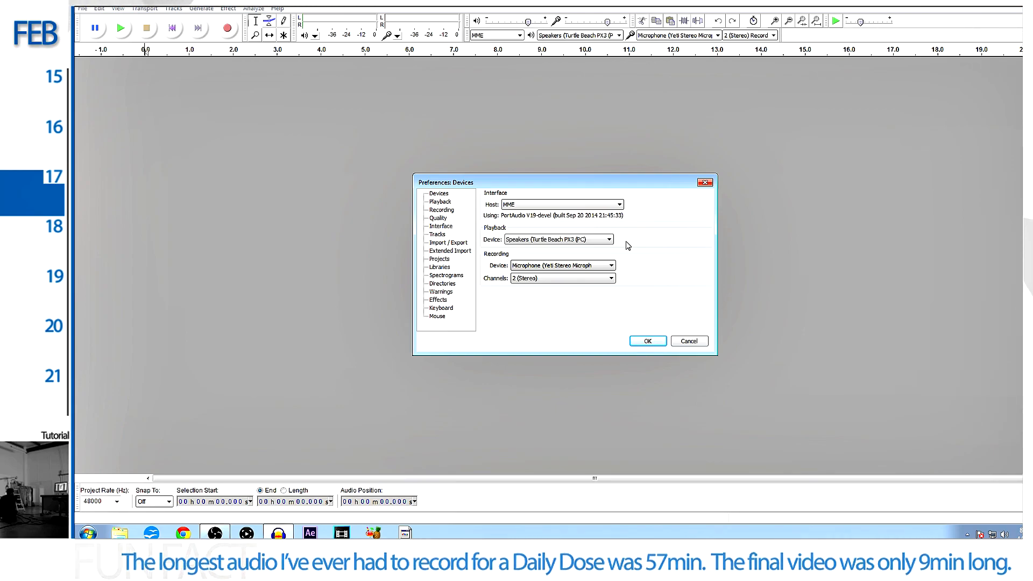
left_click(610, 266)
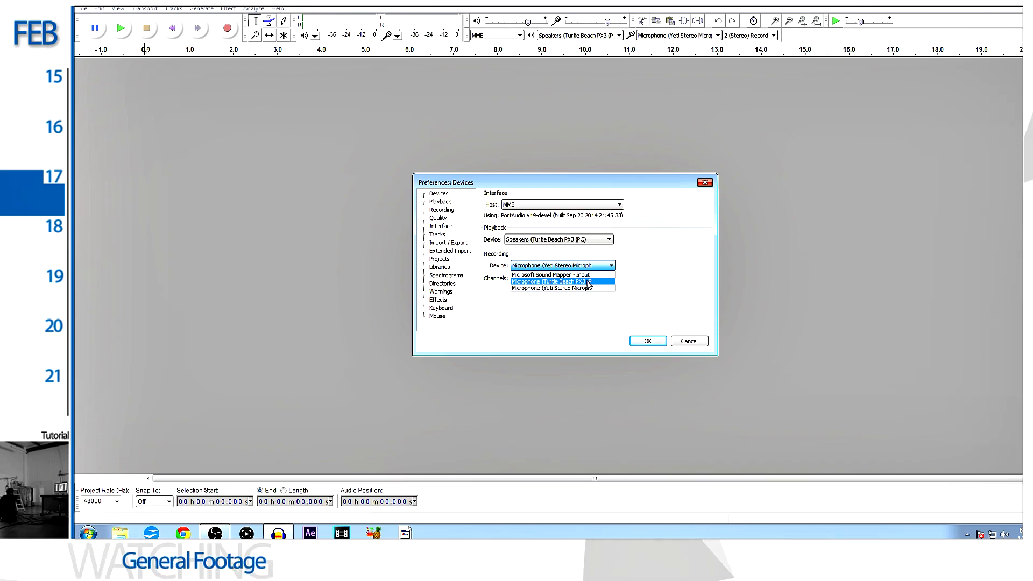
left_click(589, 282)
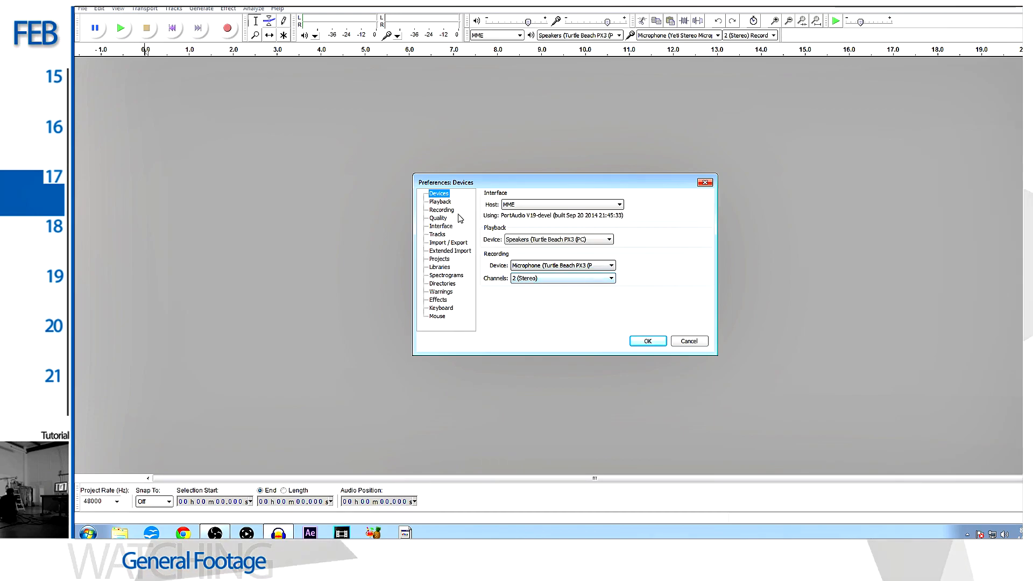
- Set the default sample rate to 48000 Hz and the default sample format to 32-bit float in the Quality preferences
left_click(440, 202)
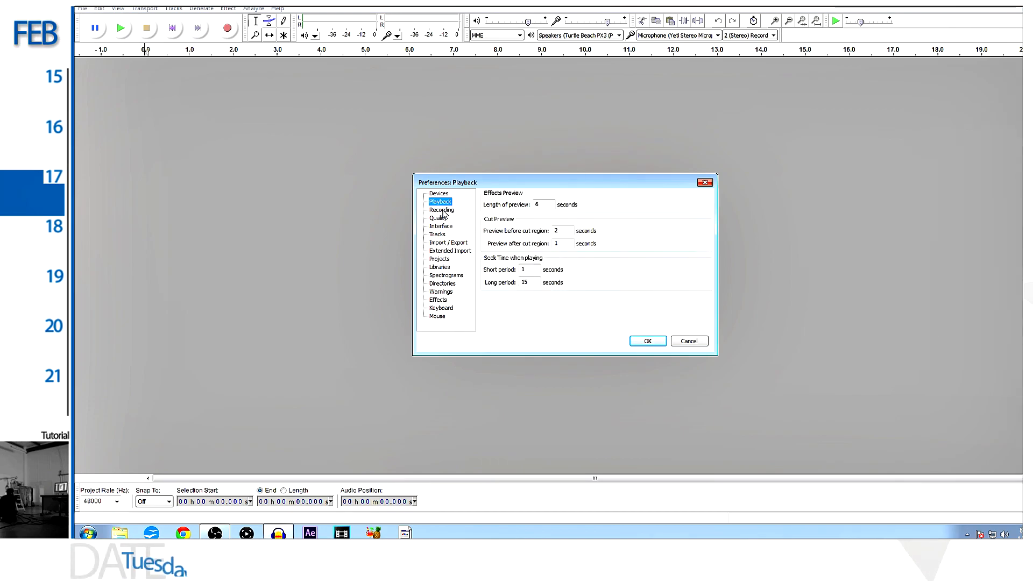
left_click(442, 211)
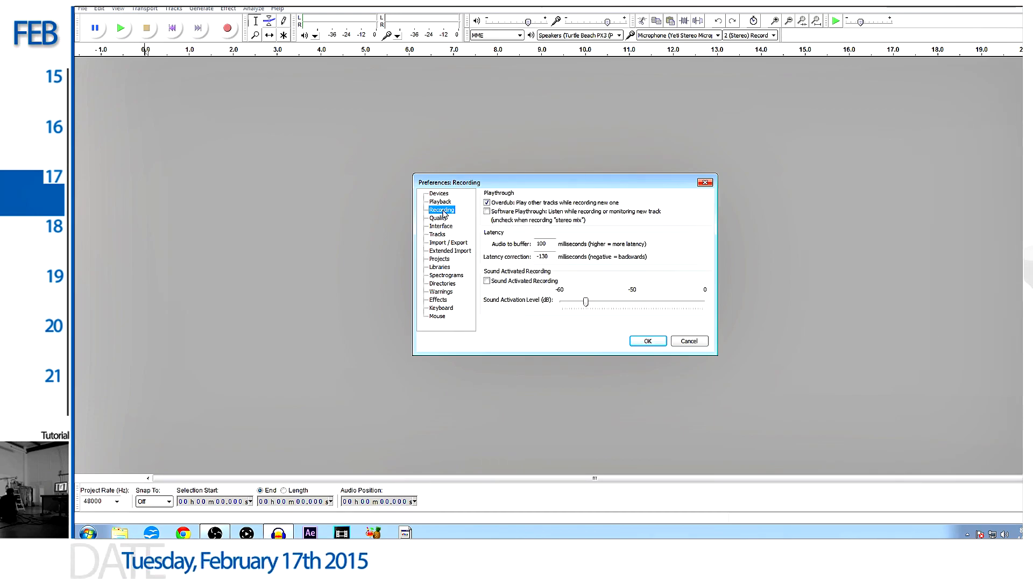
left_click(440, 218)
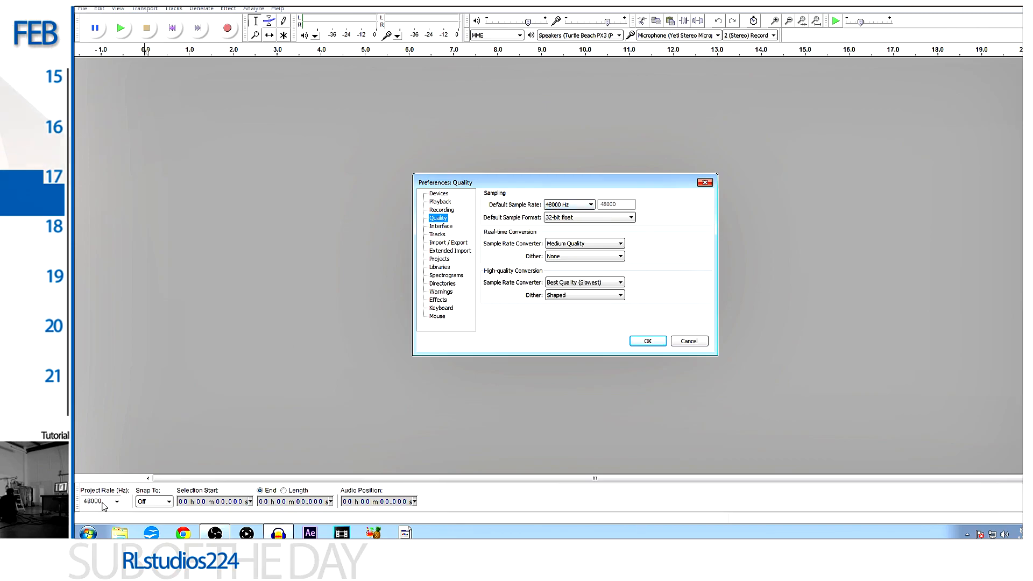
left_click(570, 205)
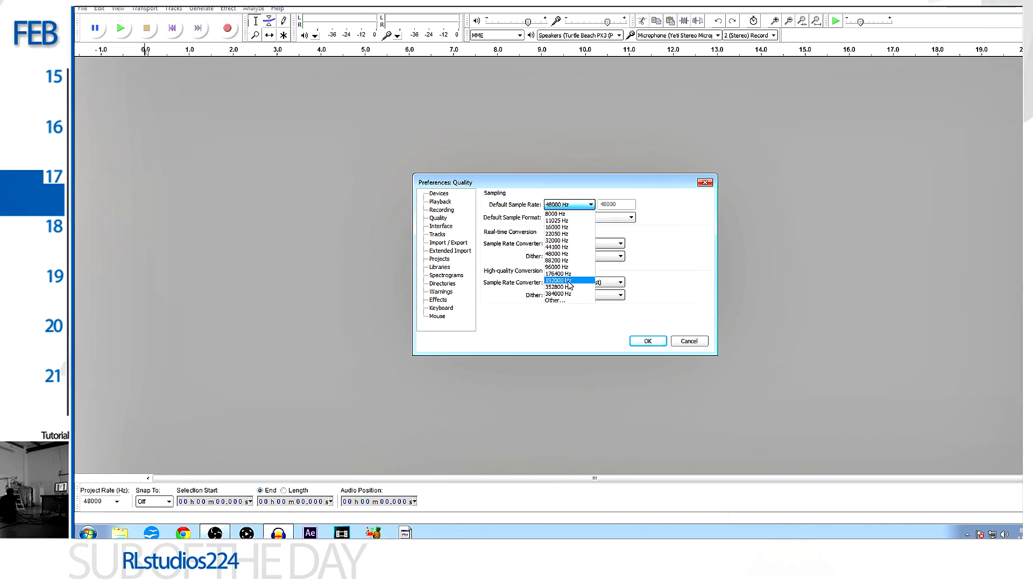
left_click(559, 254)
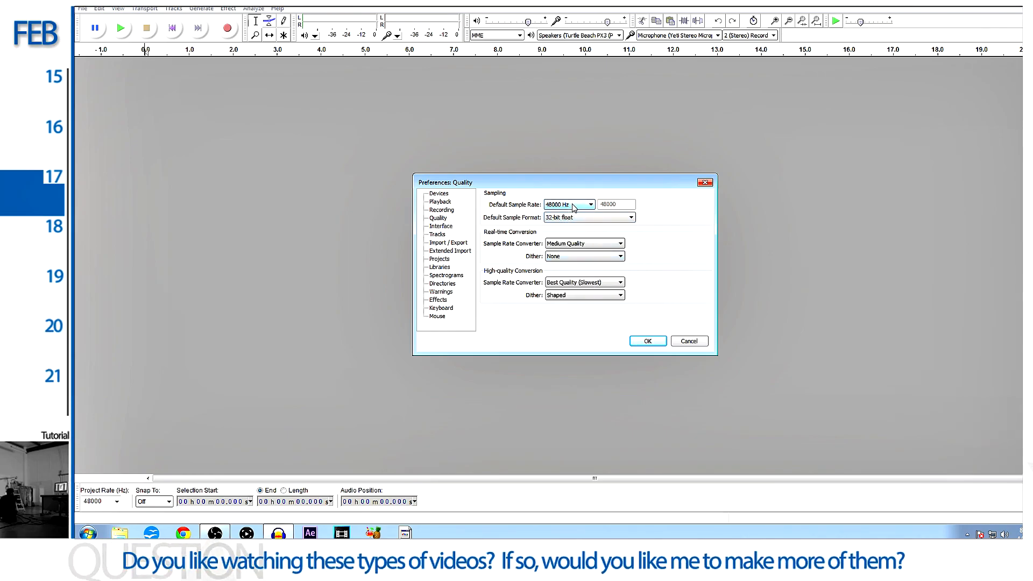
left_click(596, 216)
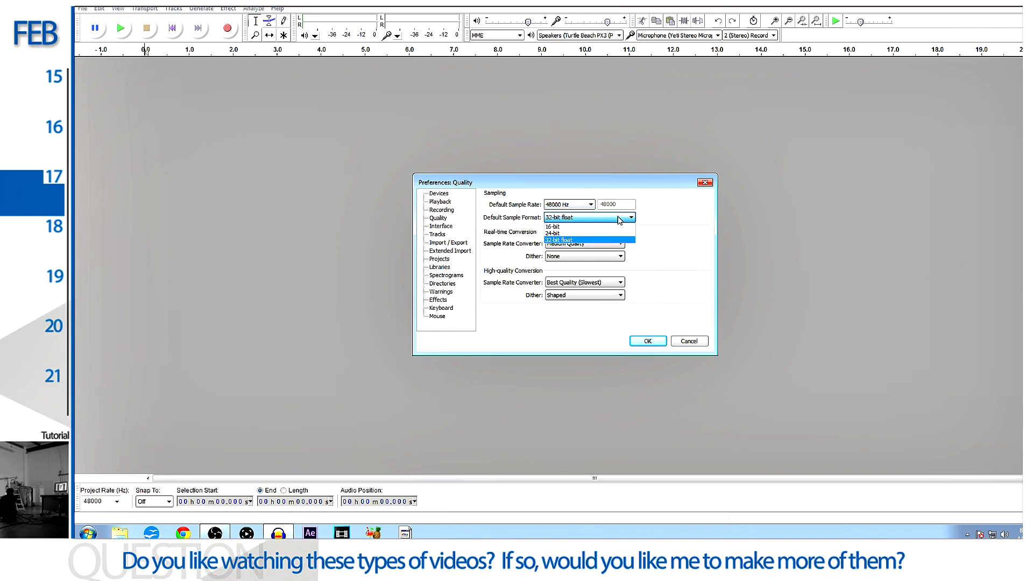
left_click(579, 240)
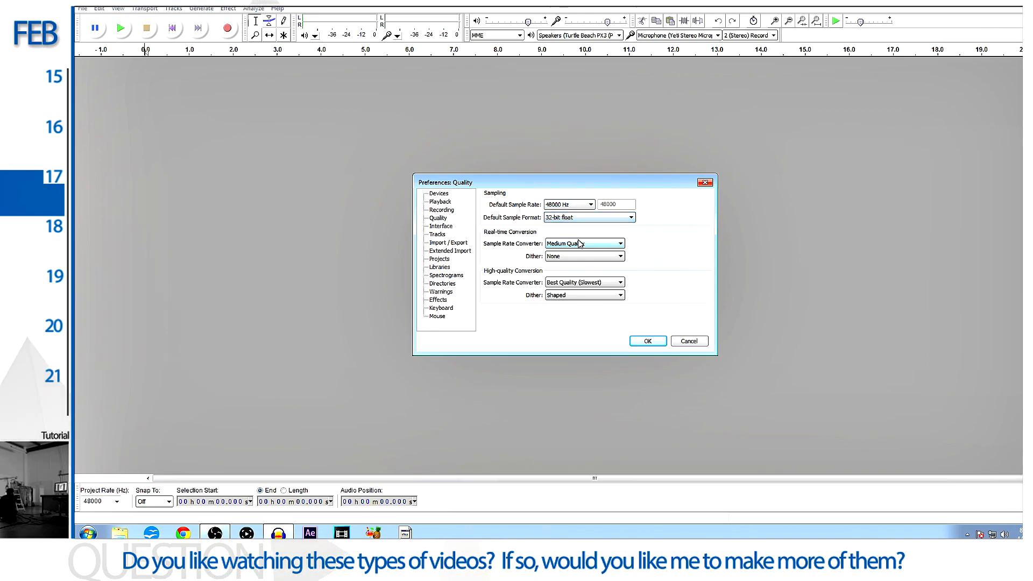
- Set the sample rate converter to Medium Quality for real-time conversion and Best Quality (Slowest) for high-quality conversion
left_click(613, 244)
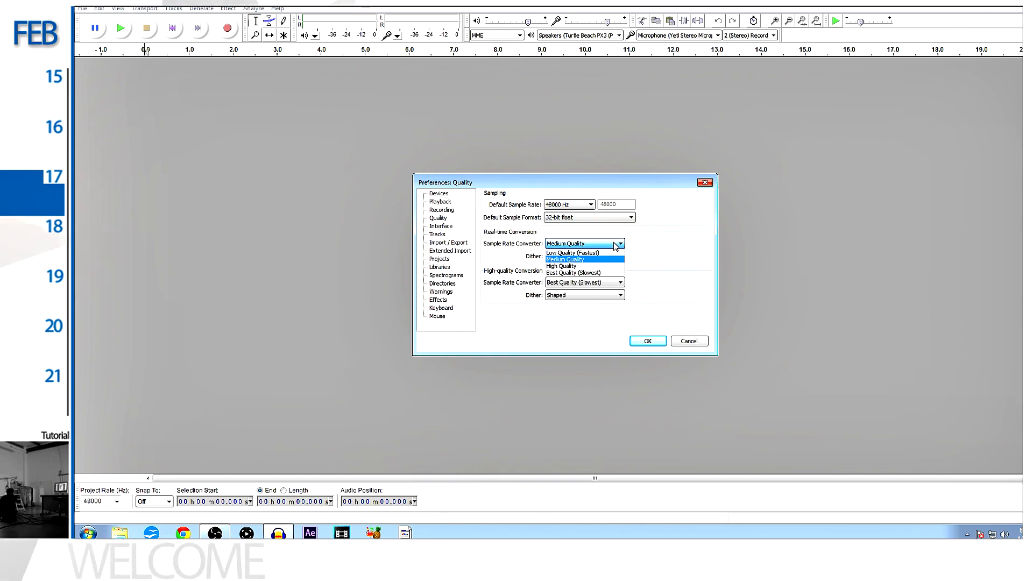
left_click(580, 262)
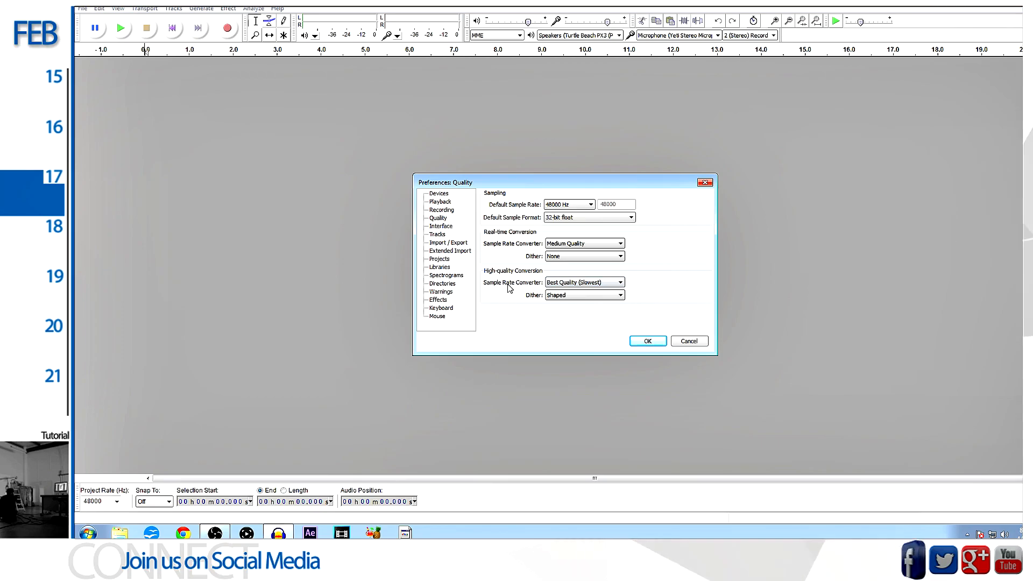
left_click(610, 283)
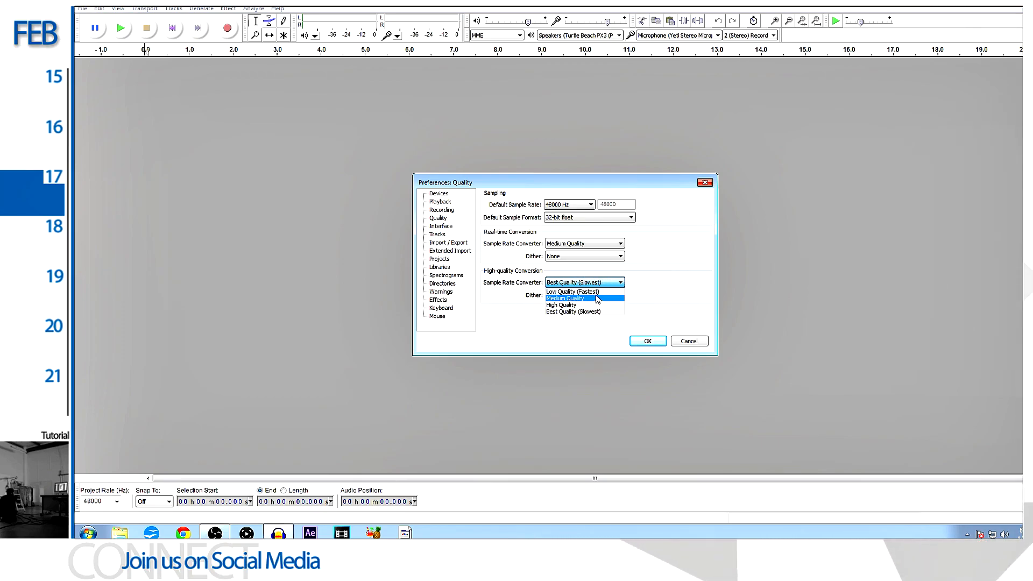
left_click(591, 311)
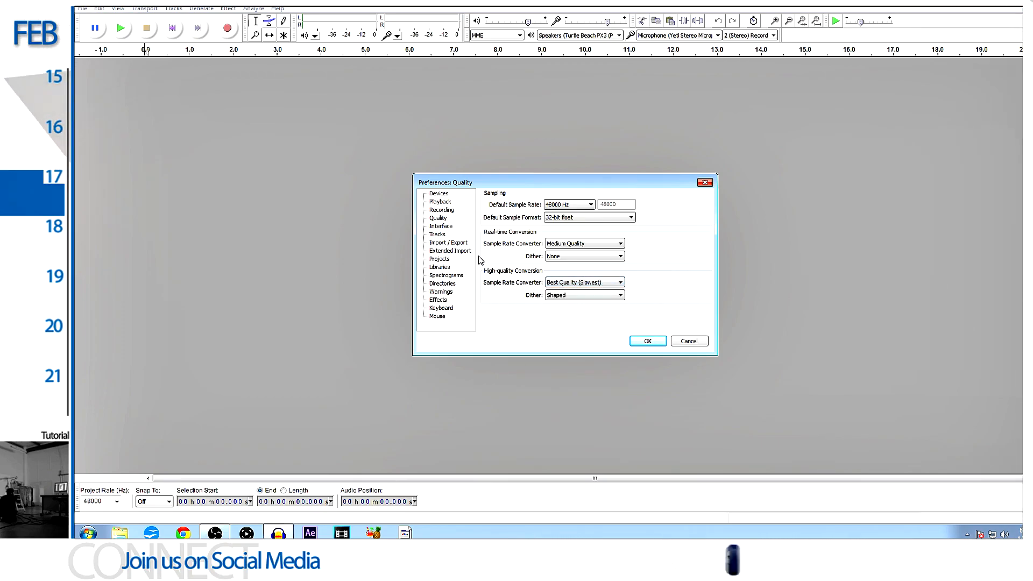
- Review the remaining preference categories from Interface through Mouse, including the temporary files directory
left_click(442, 227)
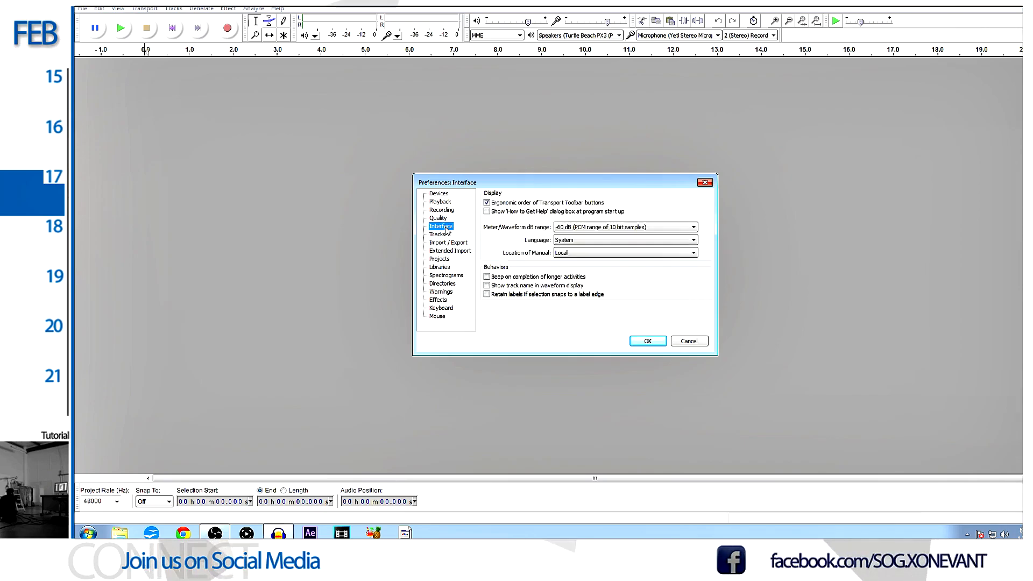
left_click(437, 234)
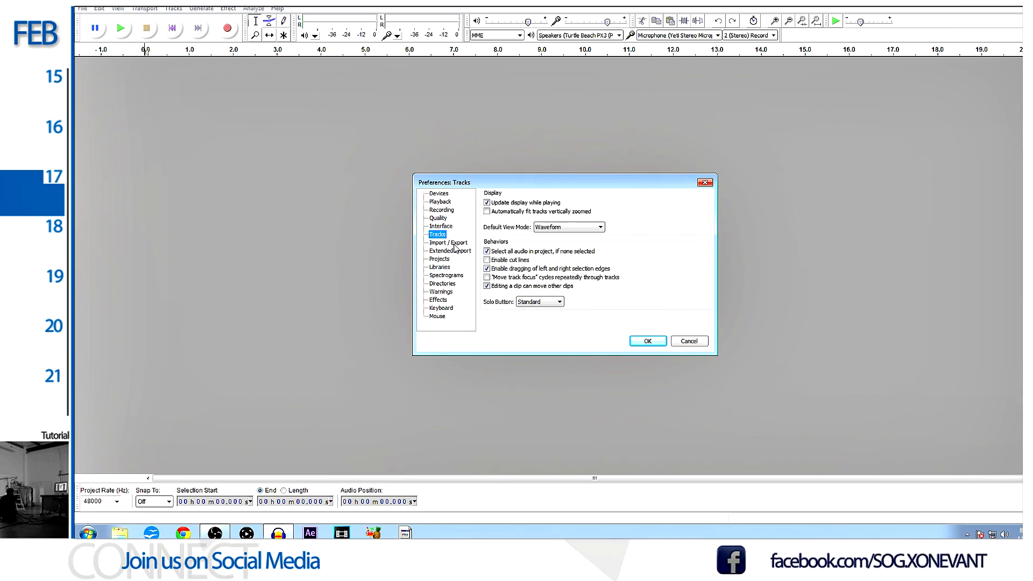
left_click(454, 243)
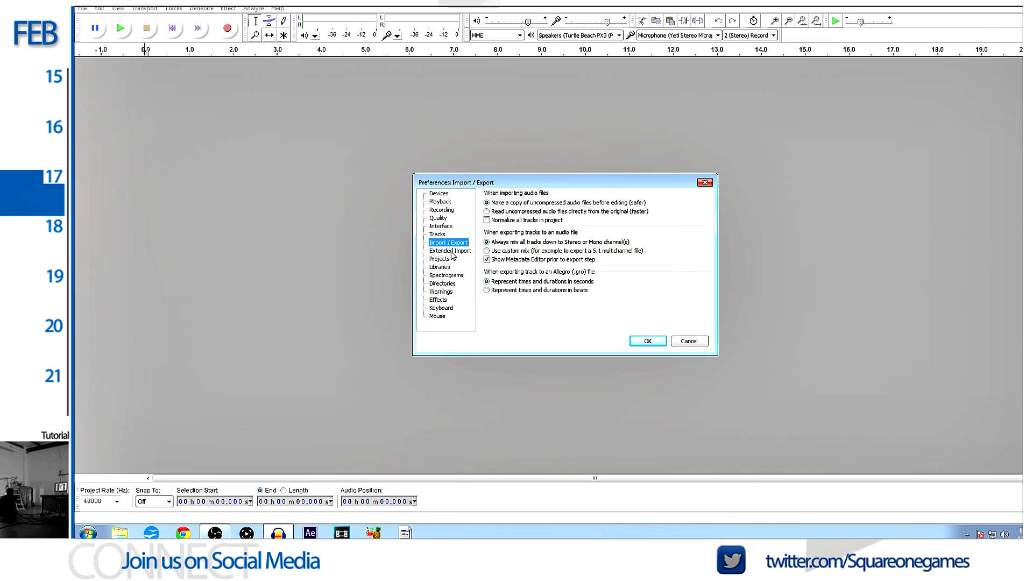
left_click(449, 252)
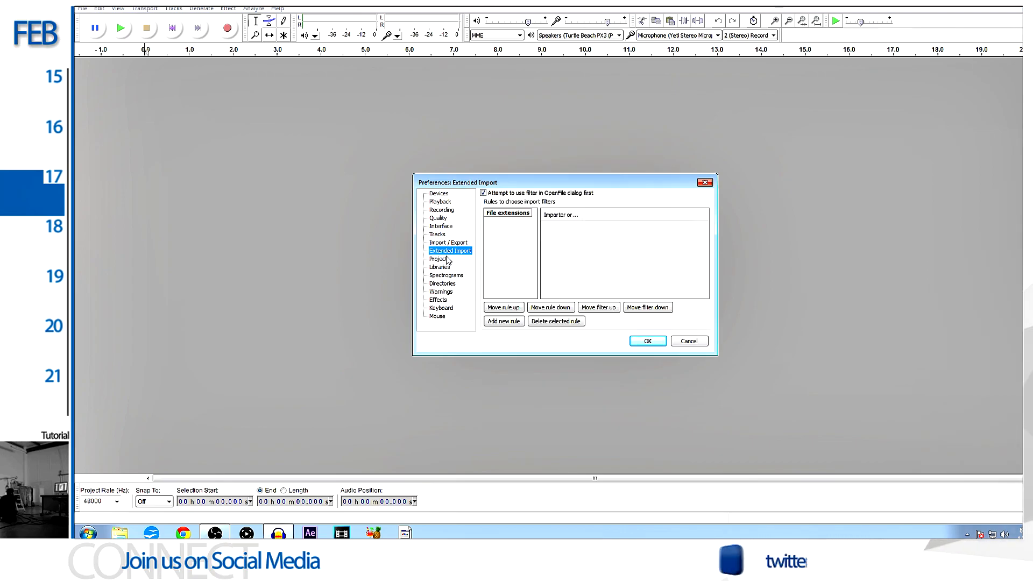
left_click(446, 259)
left_click(449, 268)
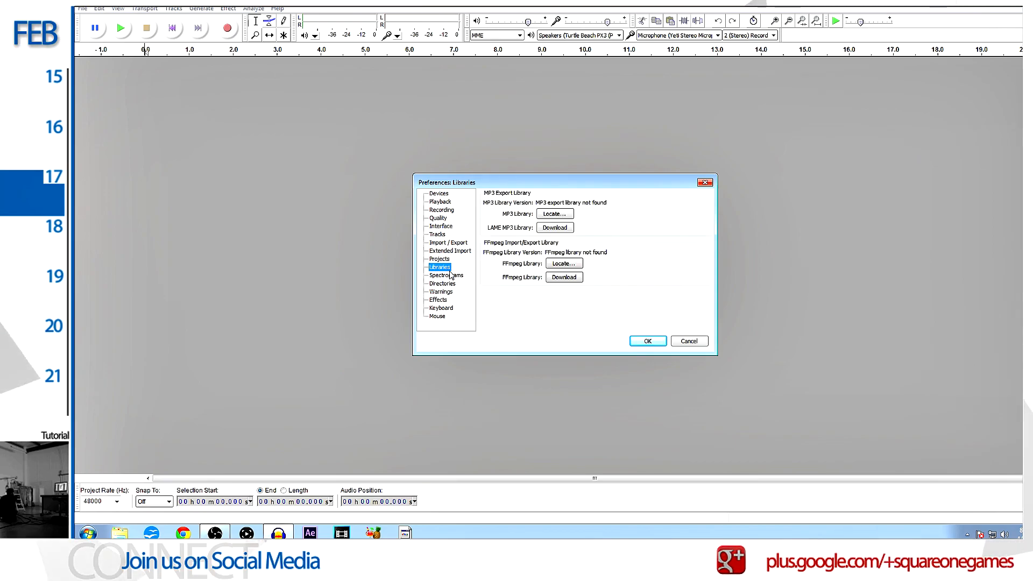
left_click(451, 275)
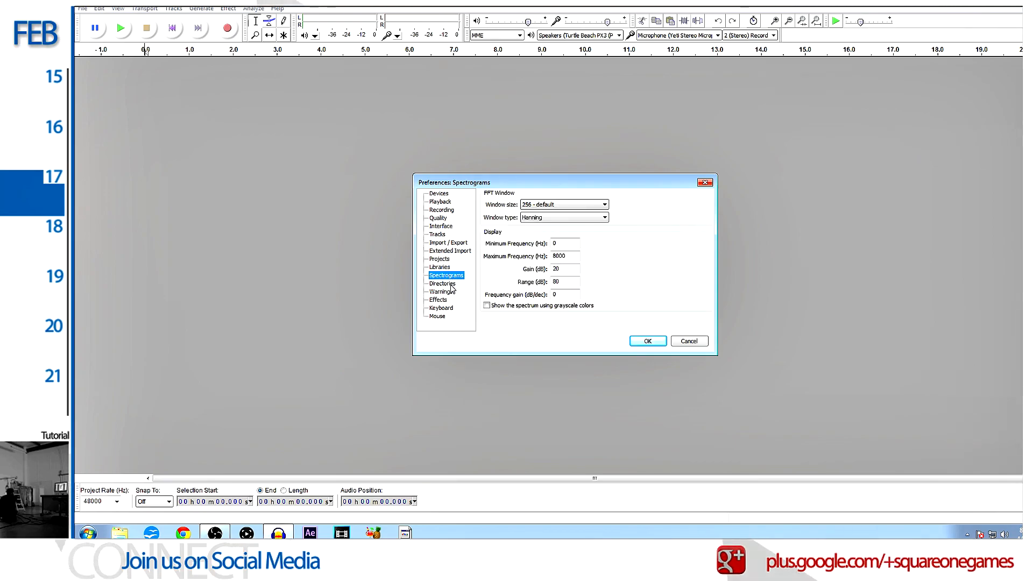
left_click(446, 284)
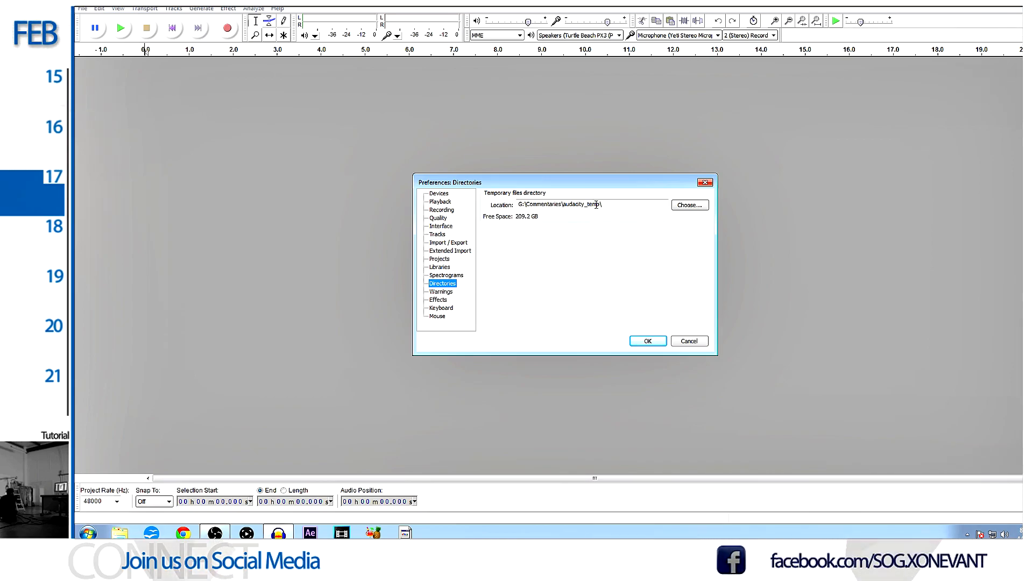
left_click(451, 293)
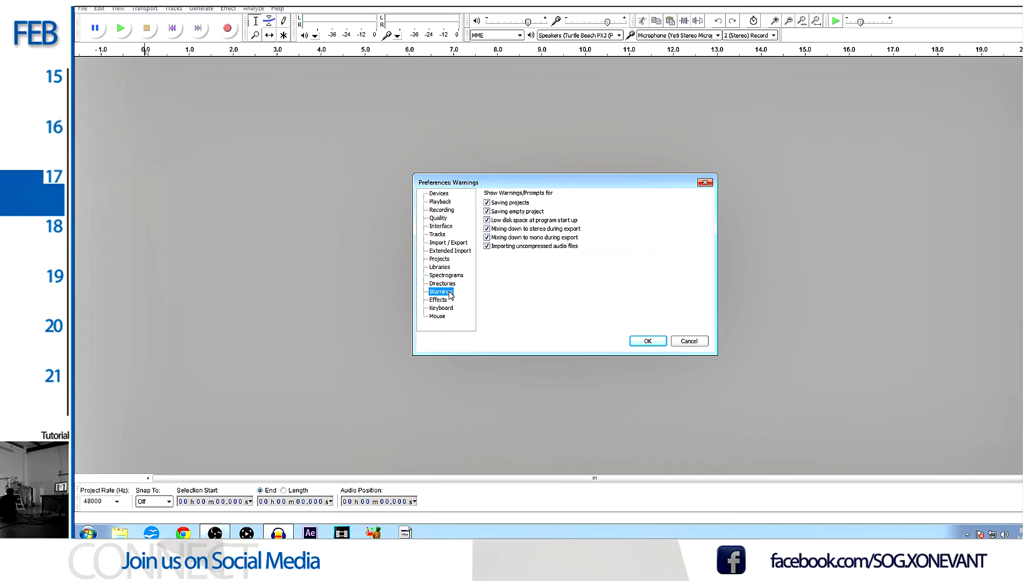
left_click(439, 300)
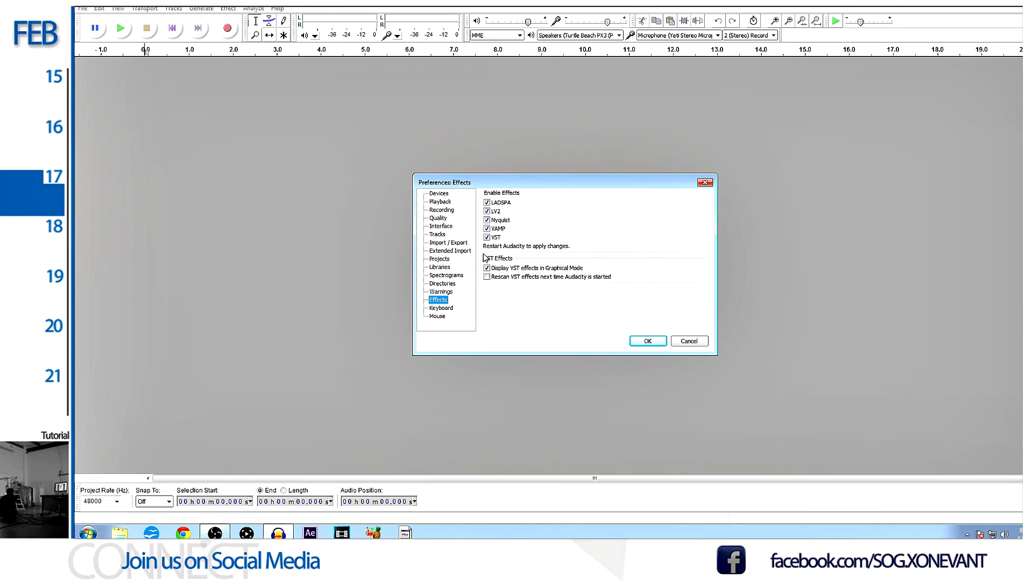
left_click(445, 308)
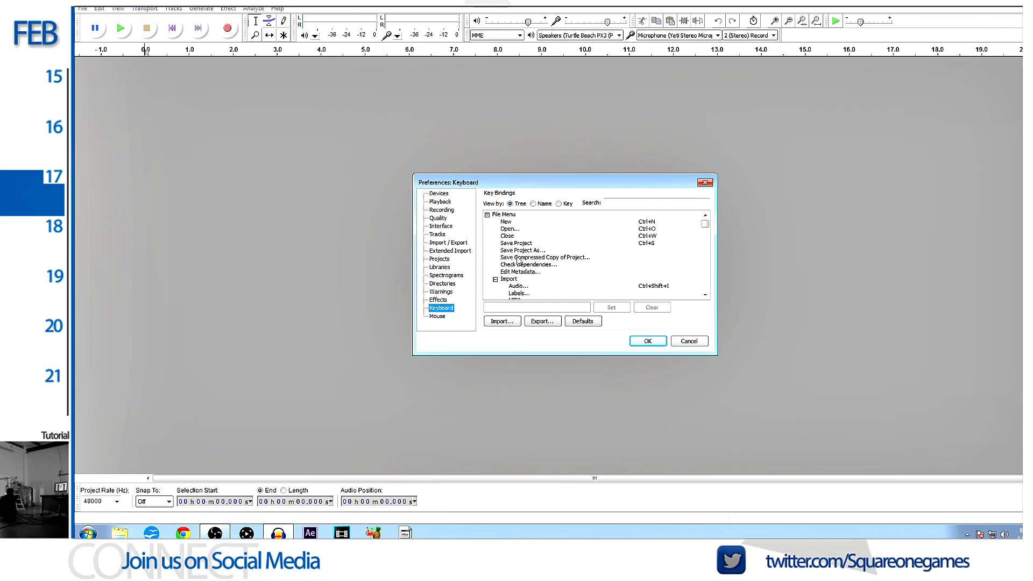
left_click(436, 317)
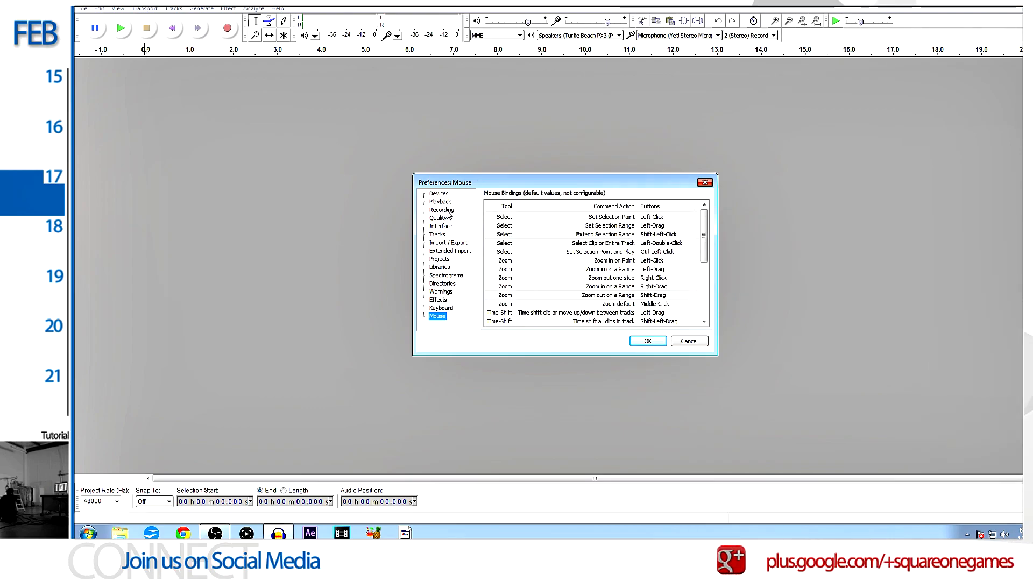
- Apply the preferences and select the Turtle Beach PX3 speakers as the playback device
left_click(648, 341)
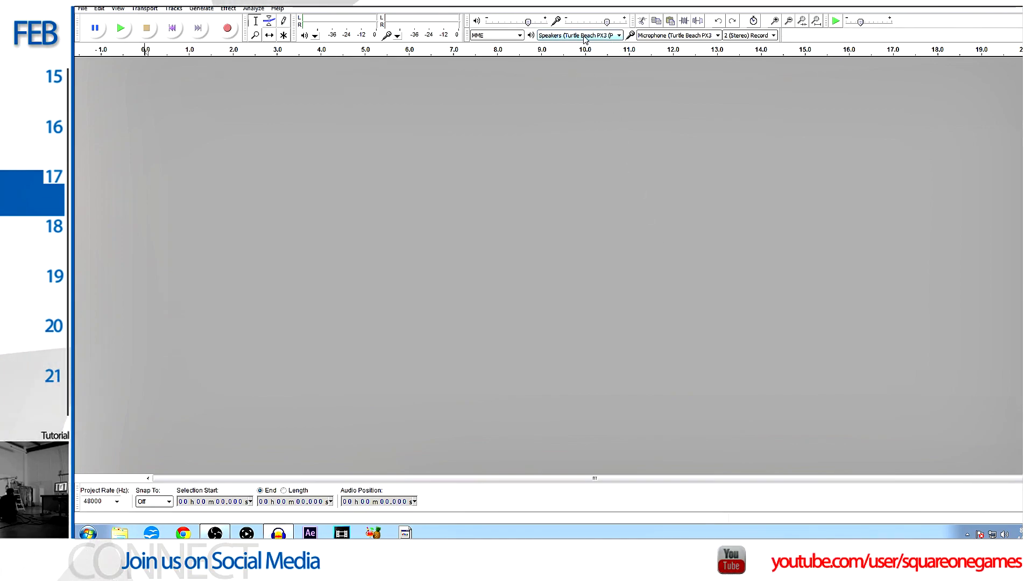
left_click(554, 36)
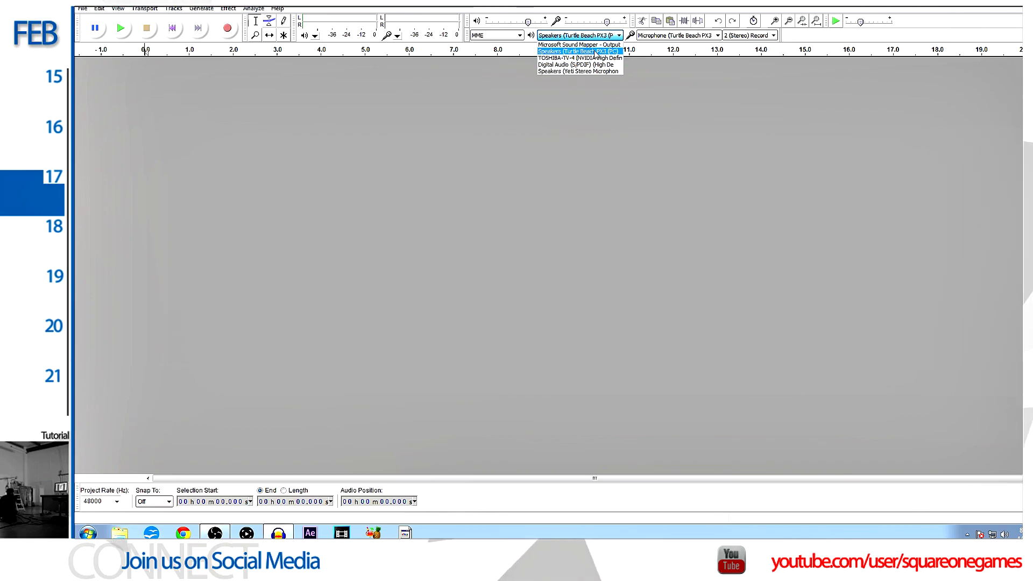
left_click(598, 53)
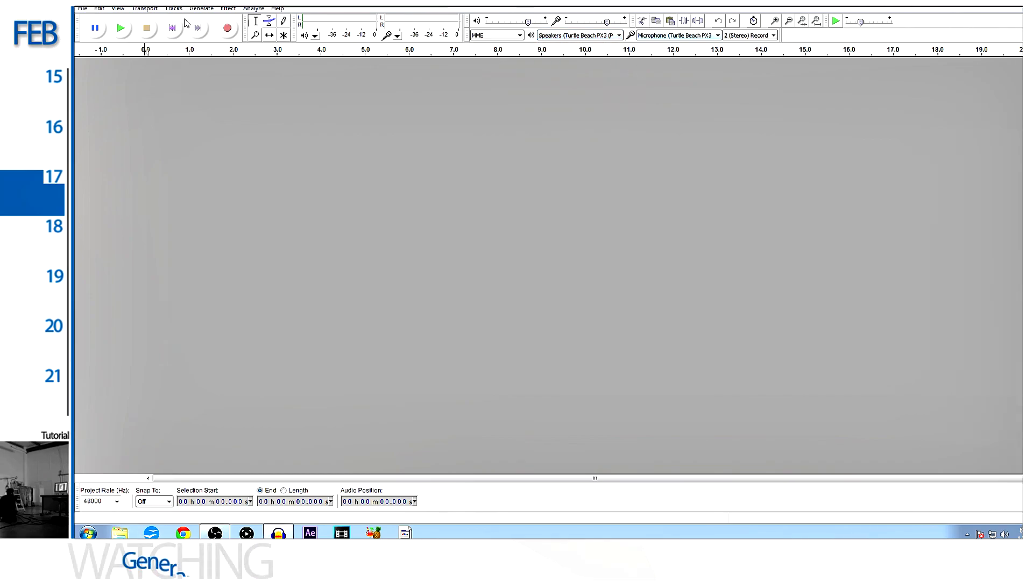
- Set the recording device to the Yeti Stereo Microphone in the Devices preferences, keeping it selected as the input
left_click(99, 8)
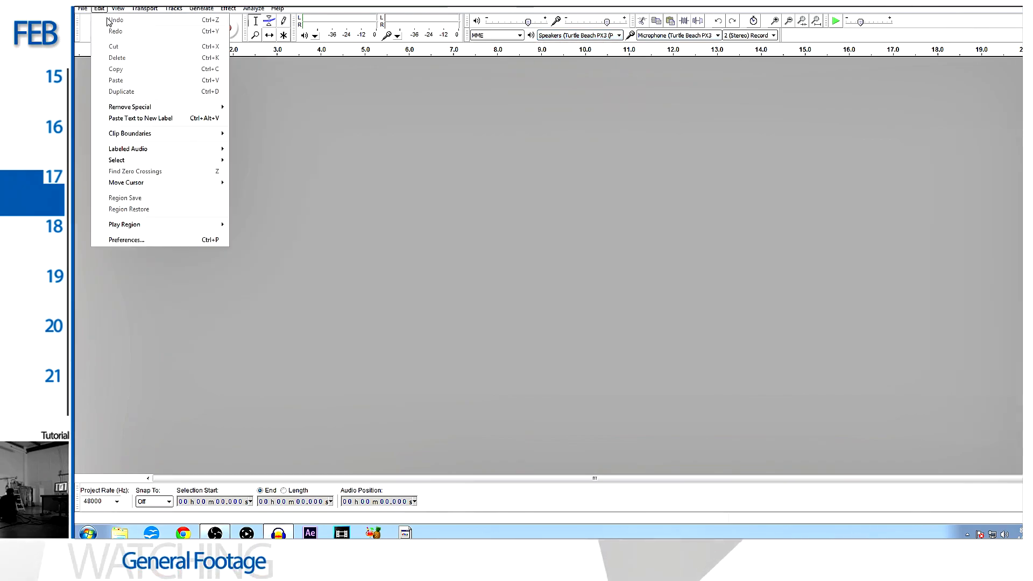
left_click(144, 240)
left_click(447, 220)
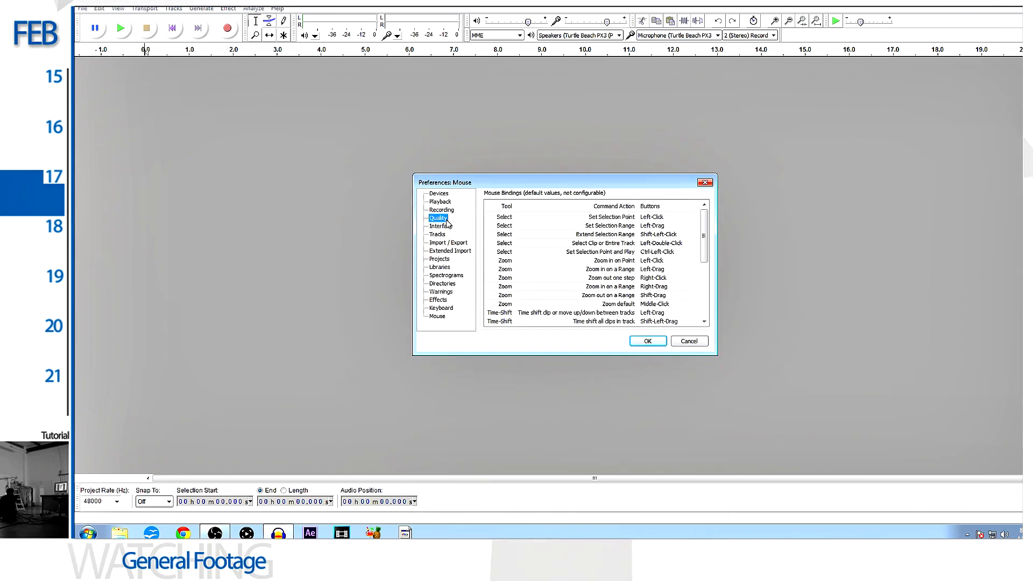
left_click(445, 211)
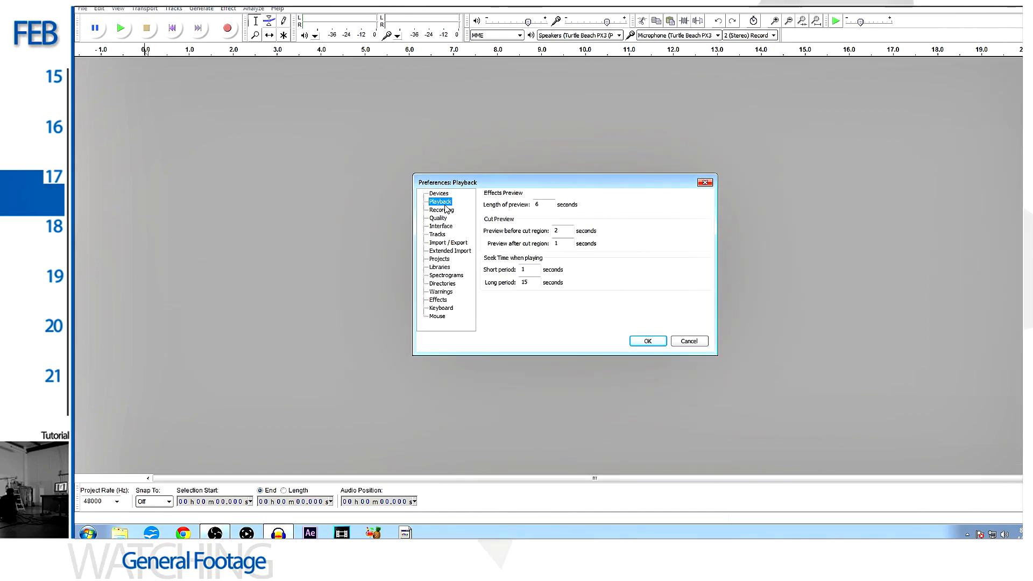
left_click(444, 194)
left_click(591, 263)
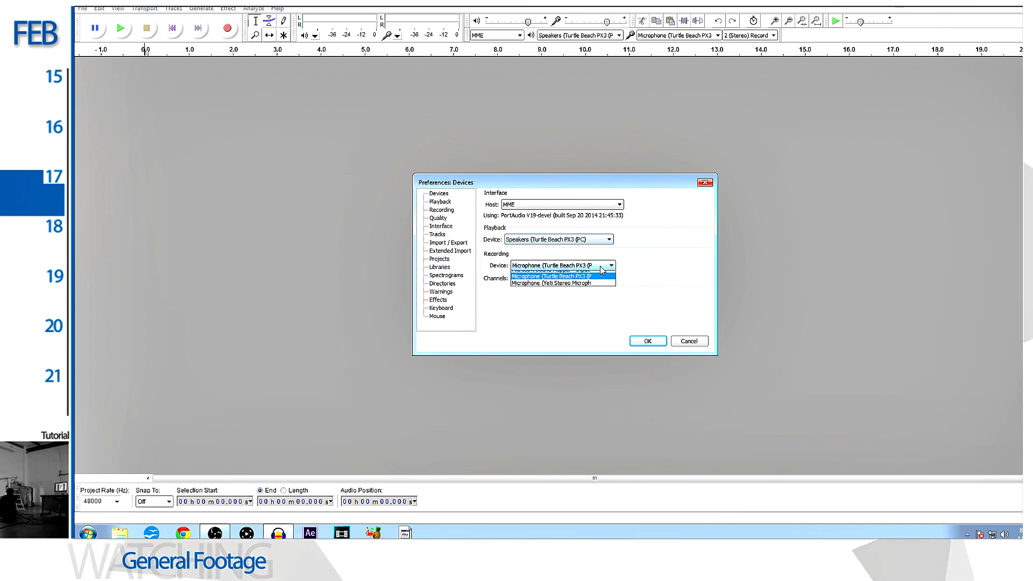
left_click(581, 287)
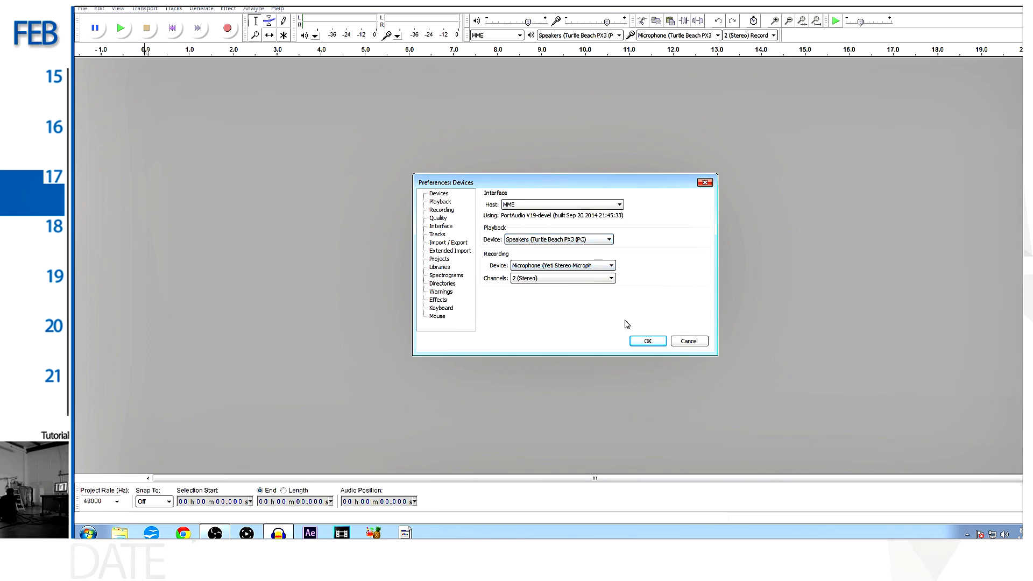
left_click(650, 341)
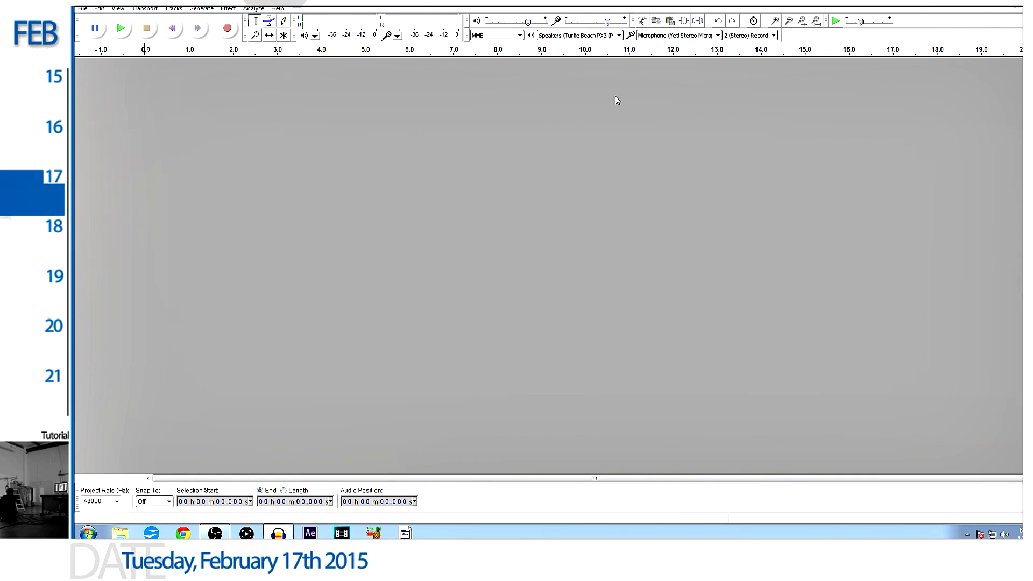
left_click(700, 35)
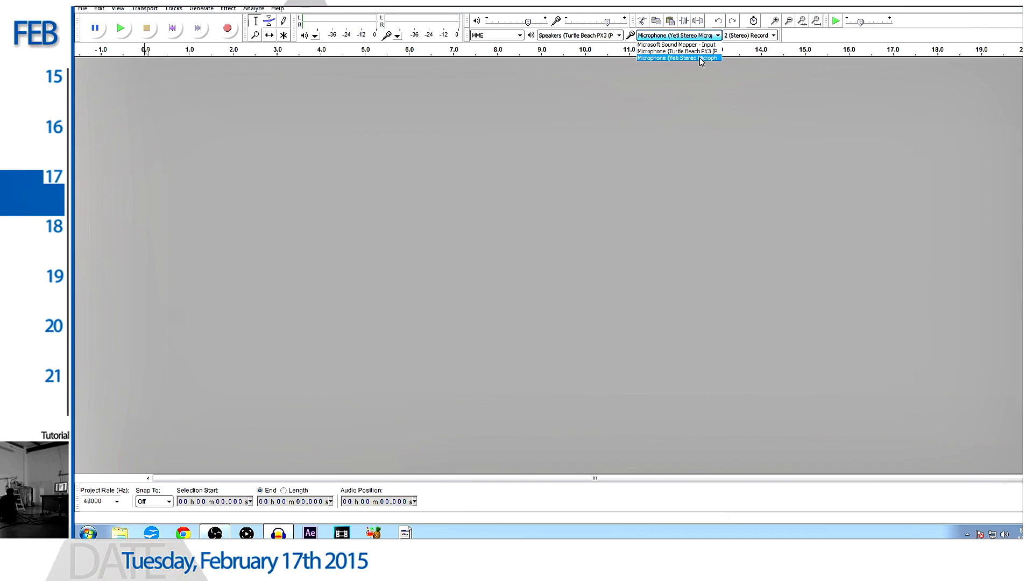
left_click(699, 57)
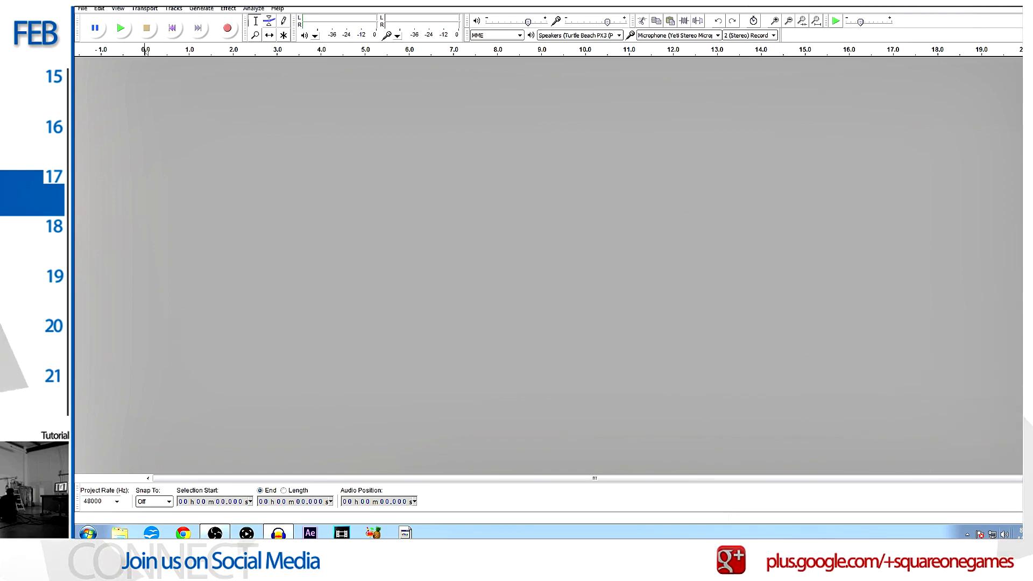
- Inspect the Windows Volume Mixer levels for the speakers, system sounds and Google Chrome, and close it
right_click(1004, 534)
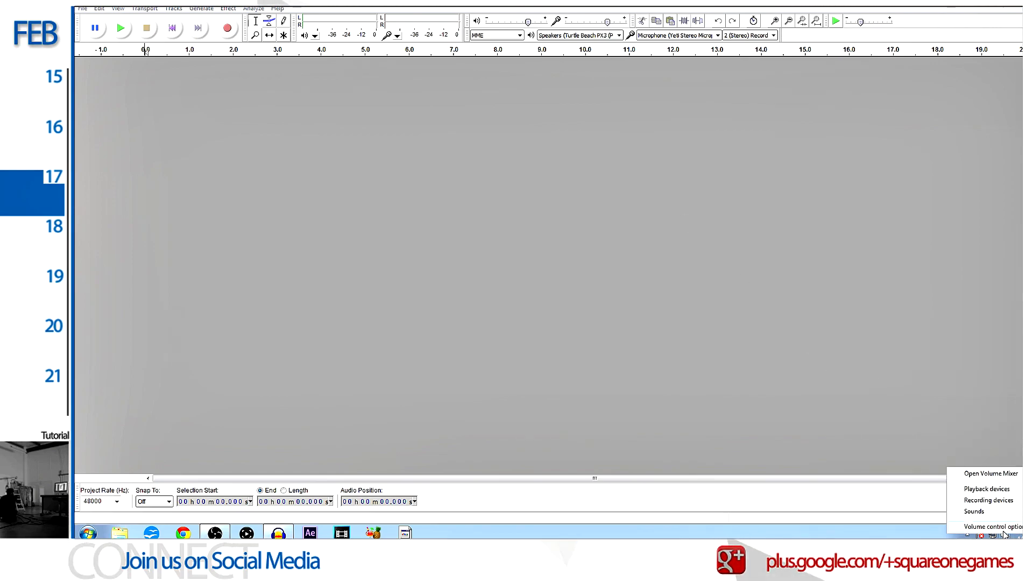
left_click(993, 474)
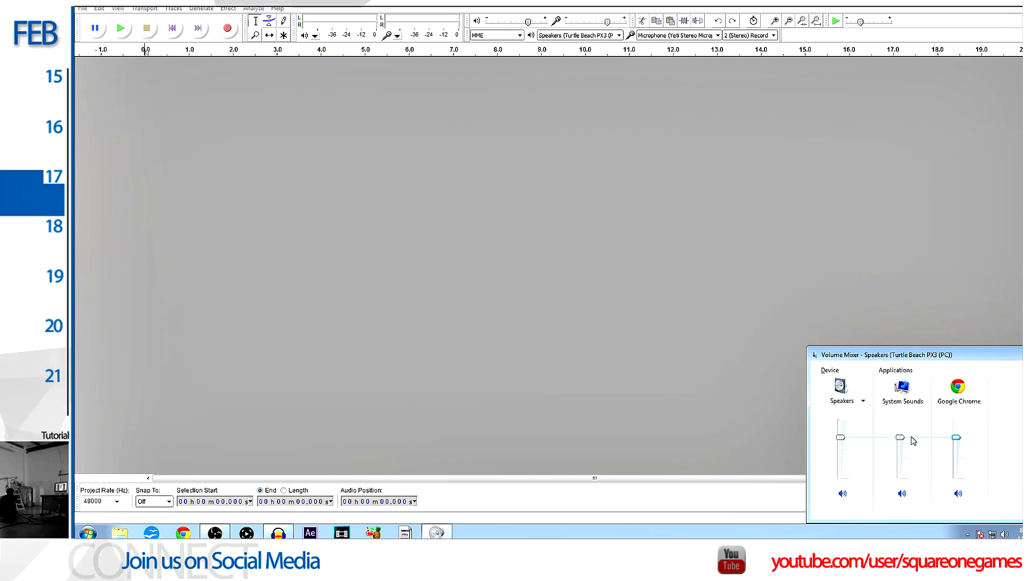
left_click(1030, 353)
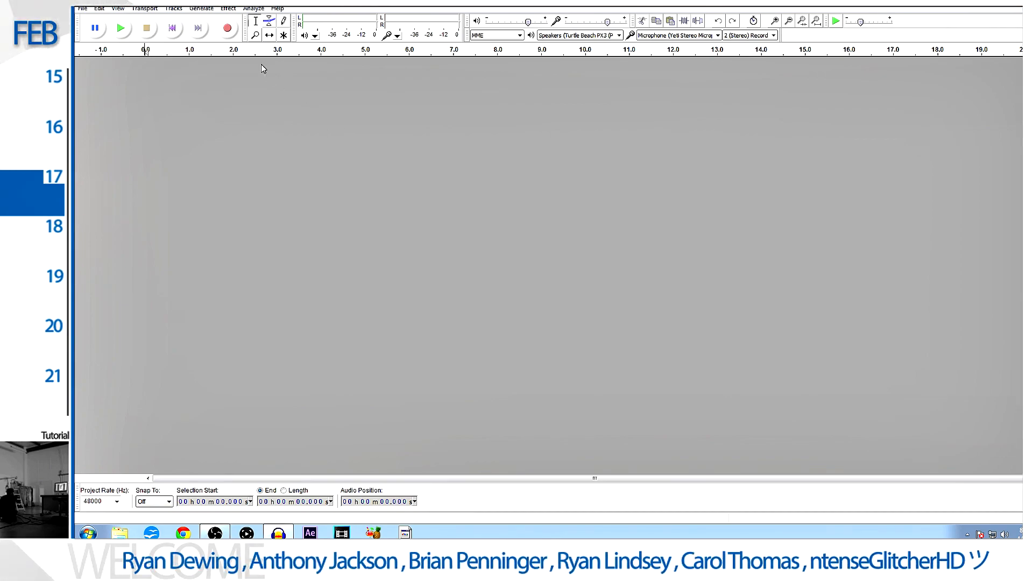
- Record a stereo voice take of about 3 minutes 11 seconds from the Yeti microphone
left_click(232, 31)
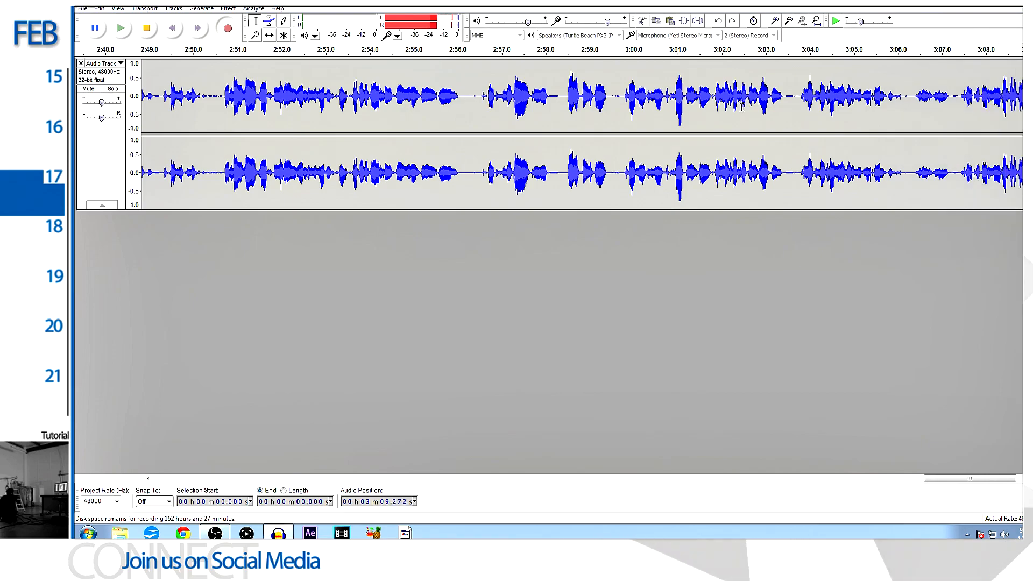
left_click(159, 36)
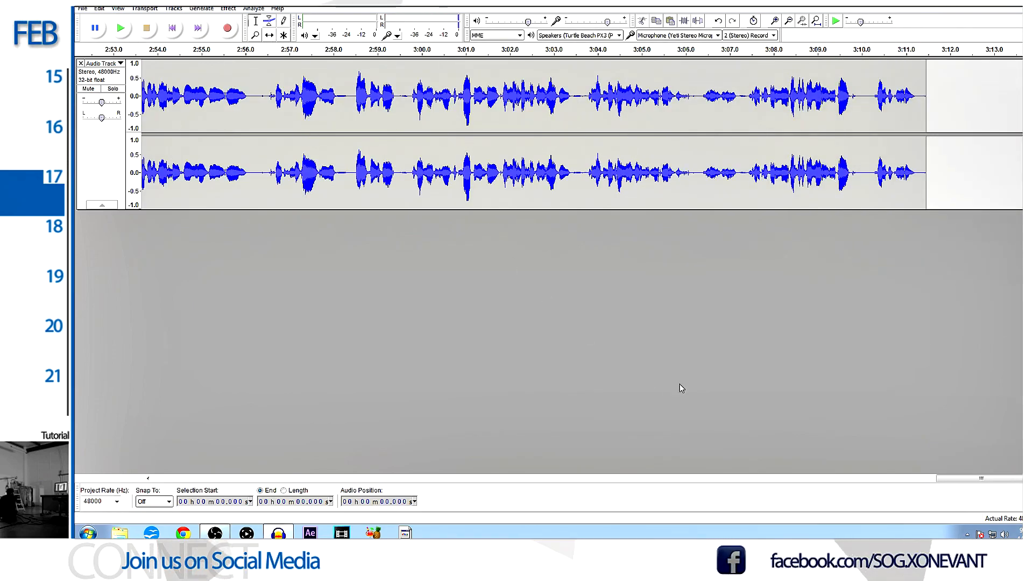
- Look over the recorded waveform and play back the speech from about 6 seconds to about 15 seconds
left_click_drag(977, 480, 175, 482)
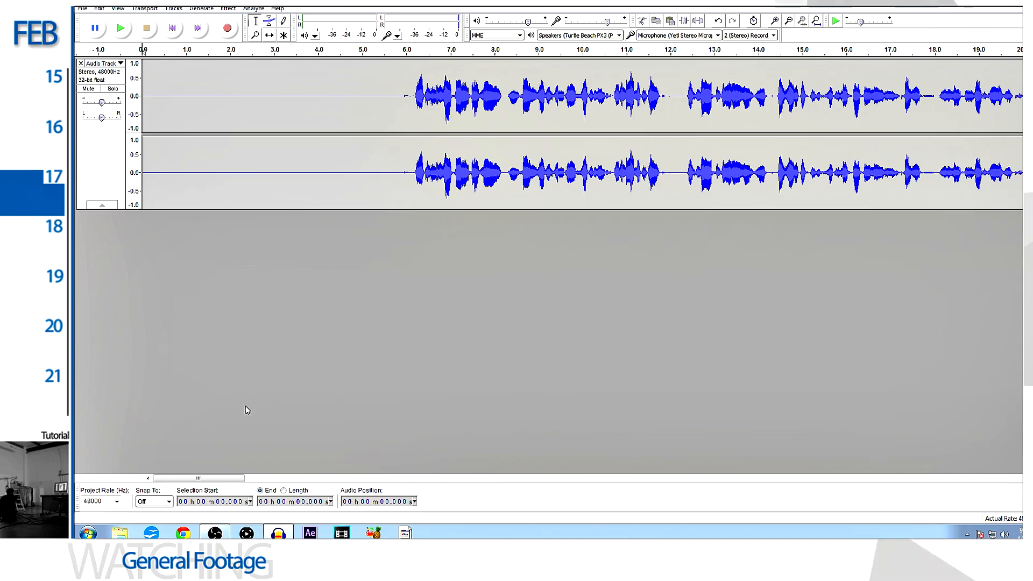
left_click_drag(216, 481, 758, 478)
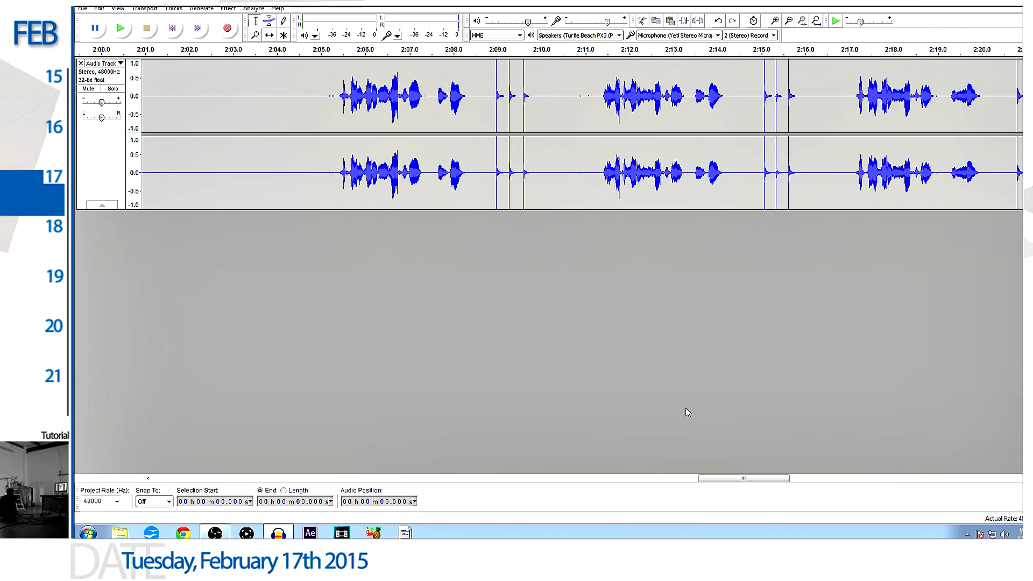
left_click_drag(760, 478, 198, 440)
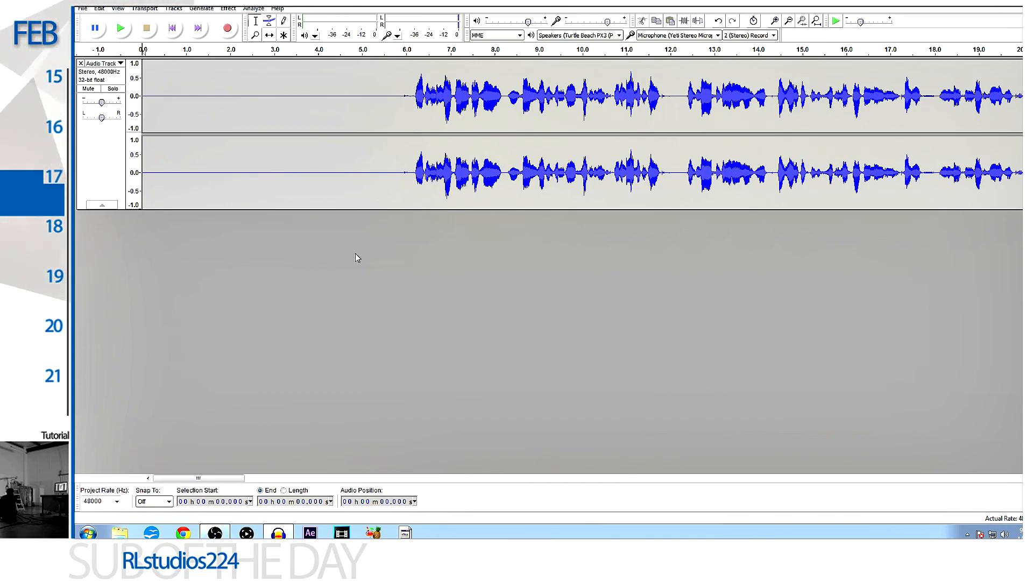
left_click(408, 84)
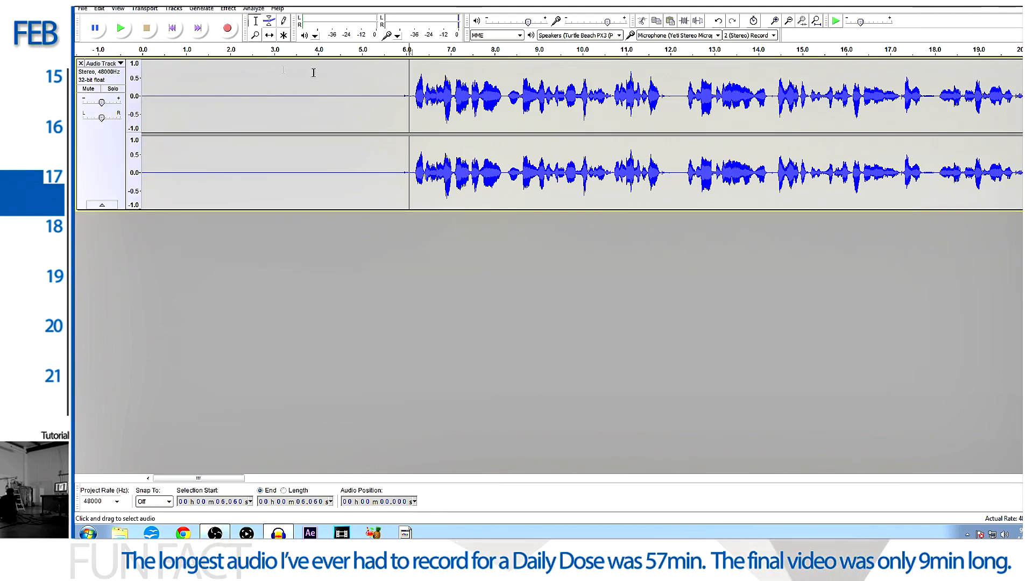
left_click(121, 30)
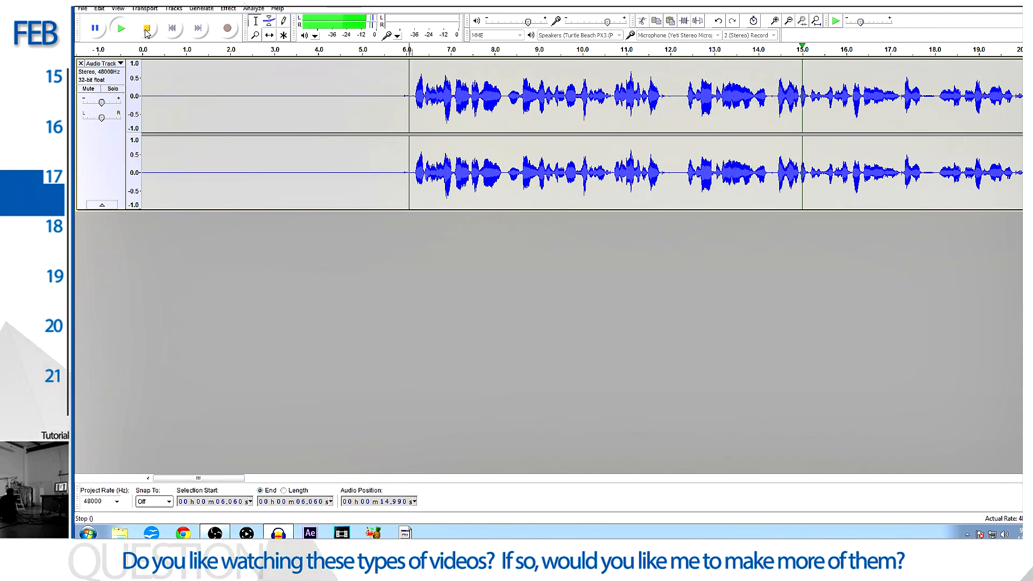
left_click(146, 30)
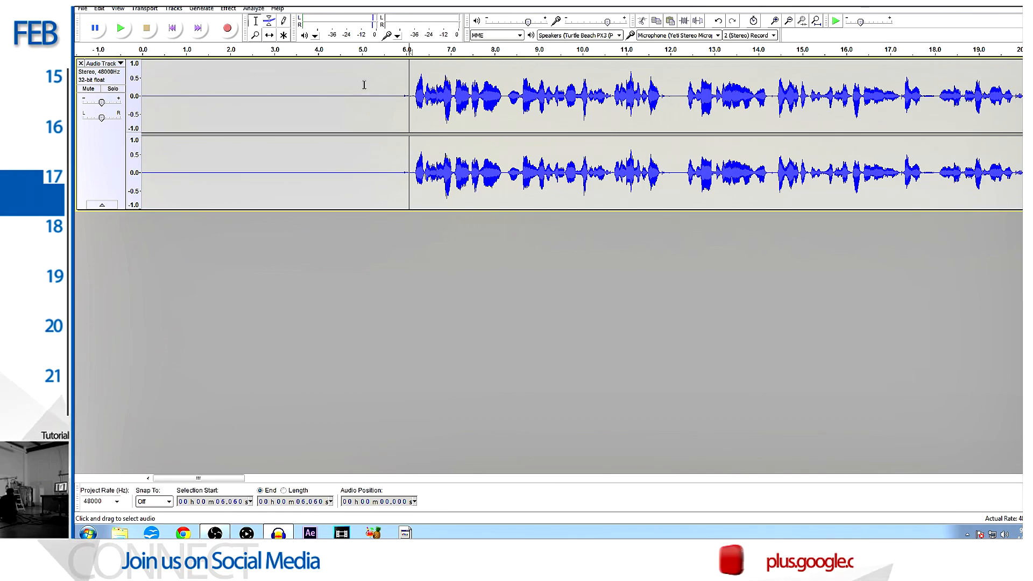
- Capture a Noise Removal profile from the silent opening of the track, from 0 to about 5 seconds
left_click_drag(364, 84, 148, 85)
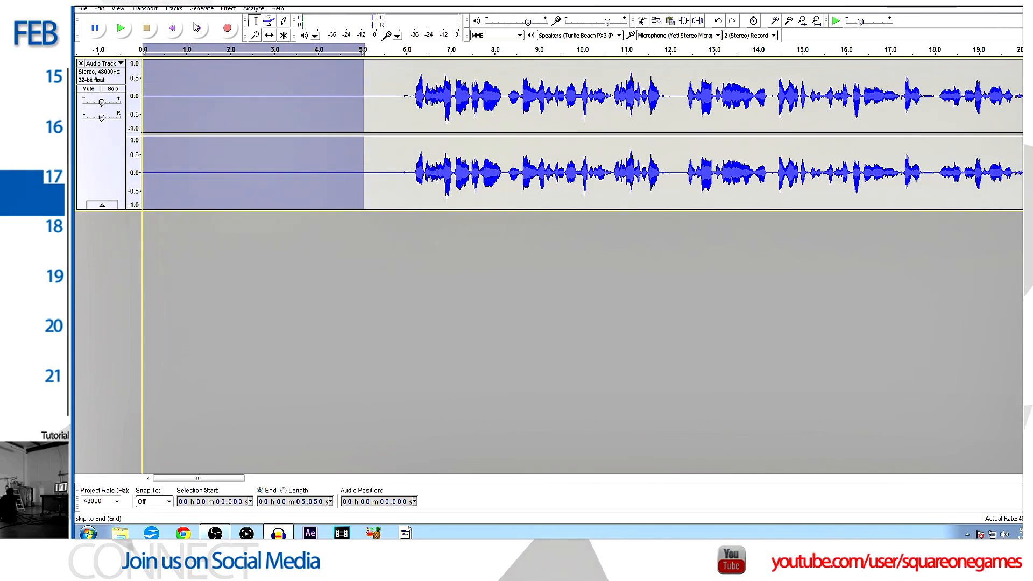
left_click(228, 8)
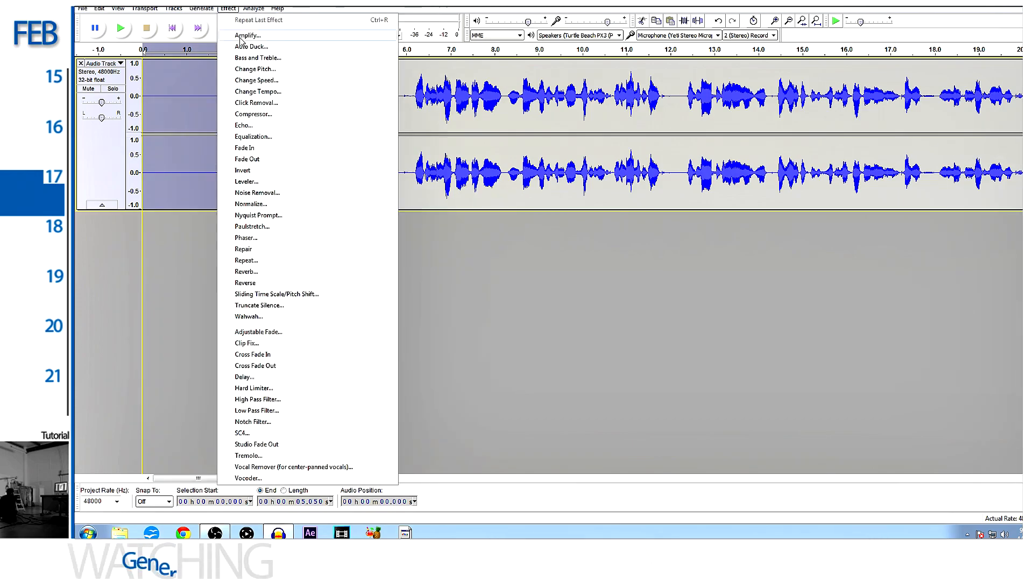
left_click(257, 193)
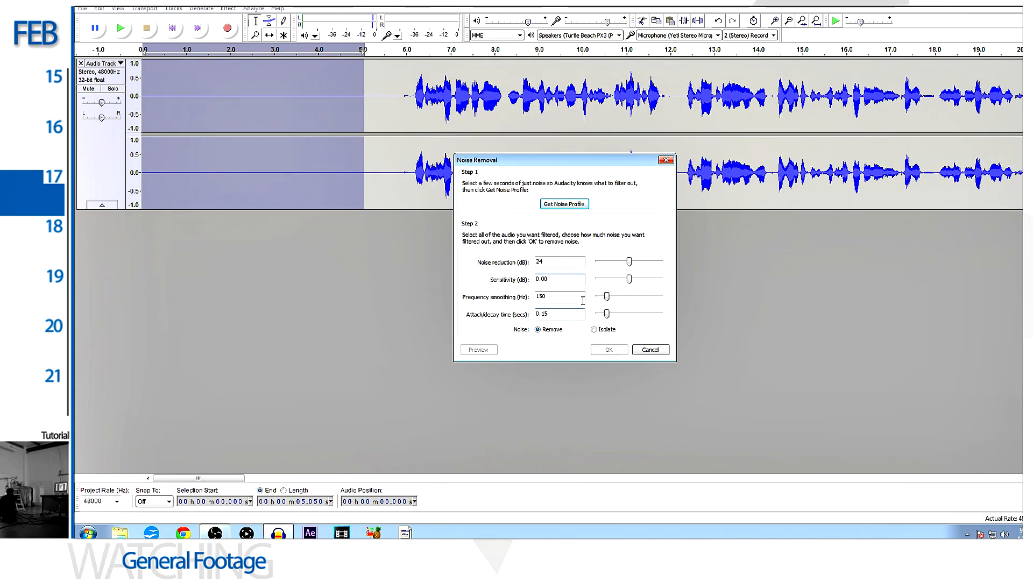
left_click(560, 205)
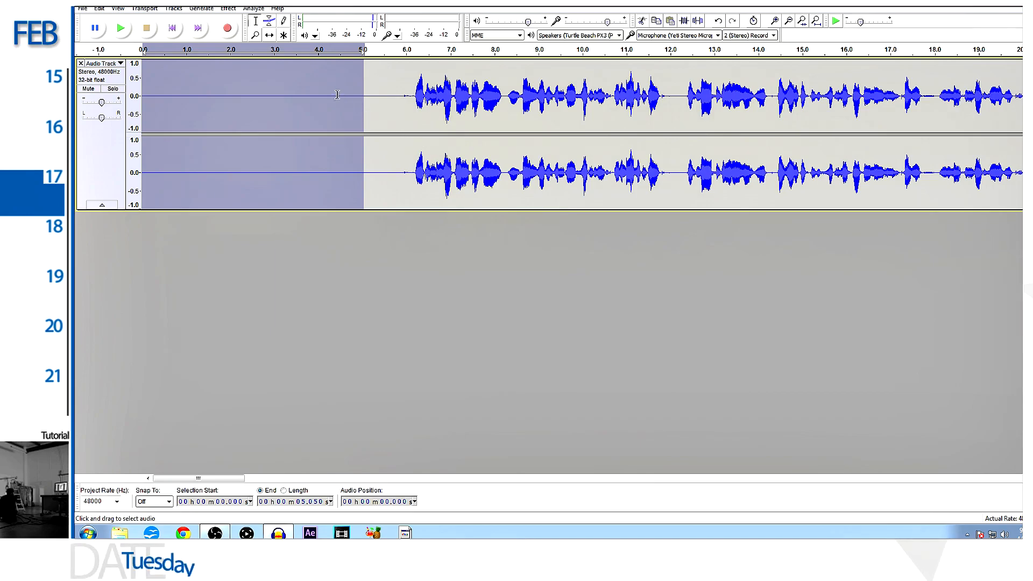
- Apply Noise Removal to the entire track with 24 dB noise reduction, 150 Hz frequency smoothing and 0.15 s attack/decay time
key("ctrl+a")
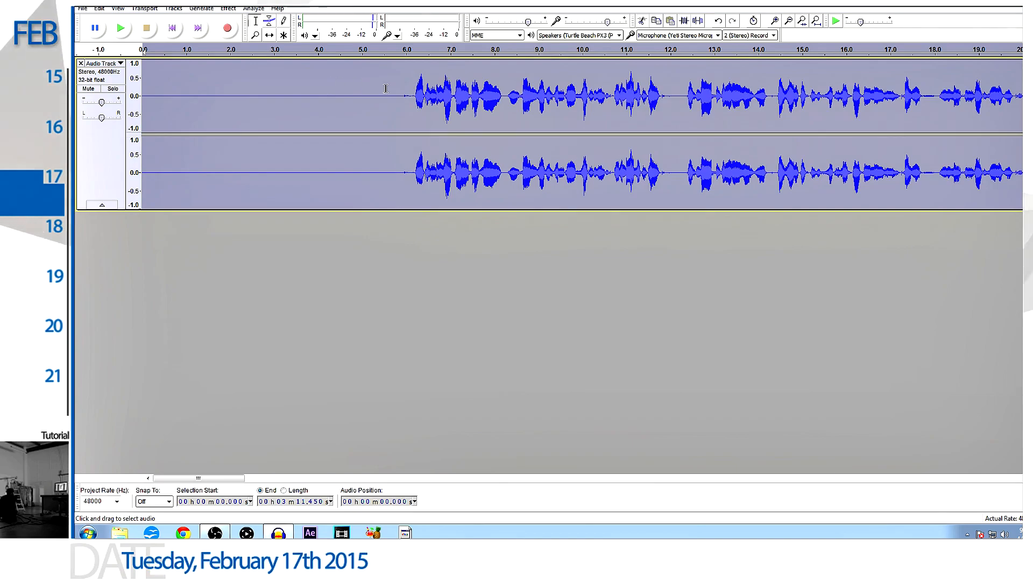
left_click(228, 9)
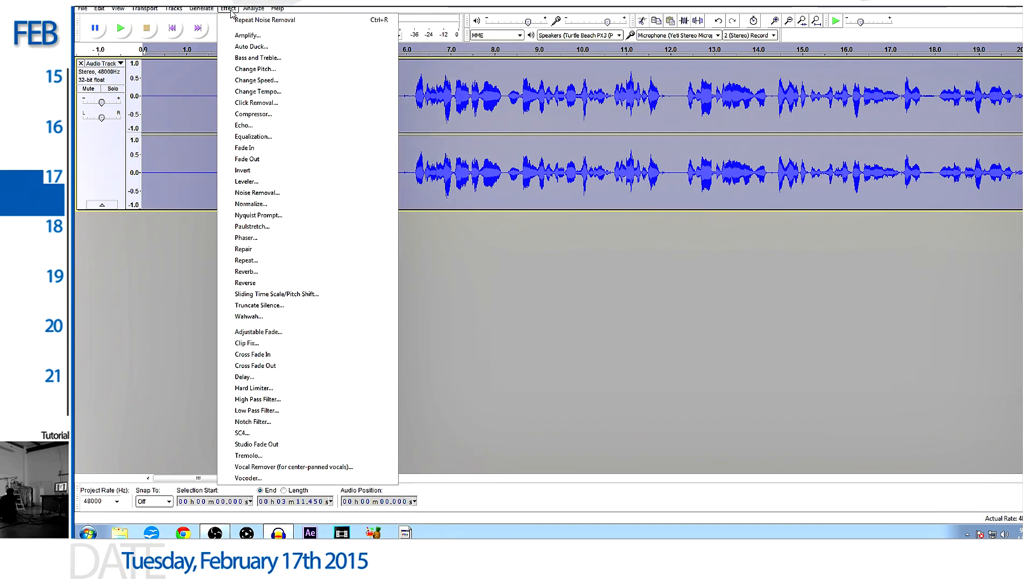
left_click(280, 192)
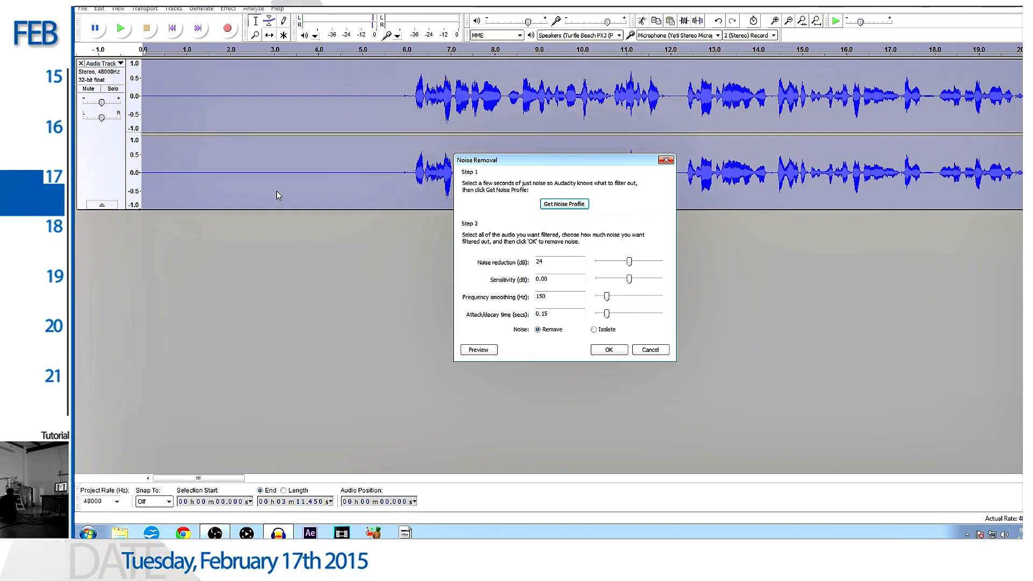
left_click(608, 351)
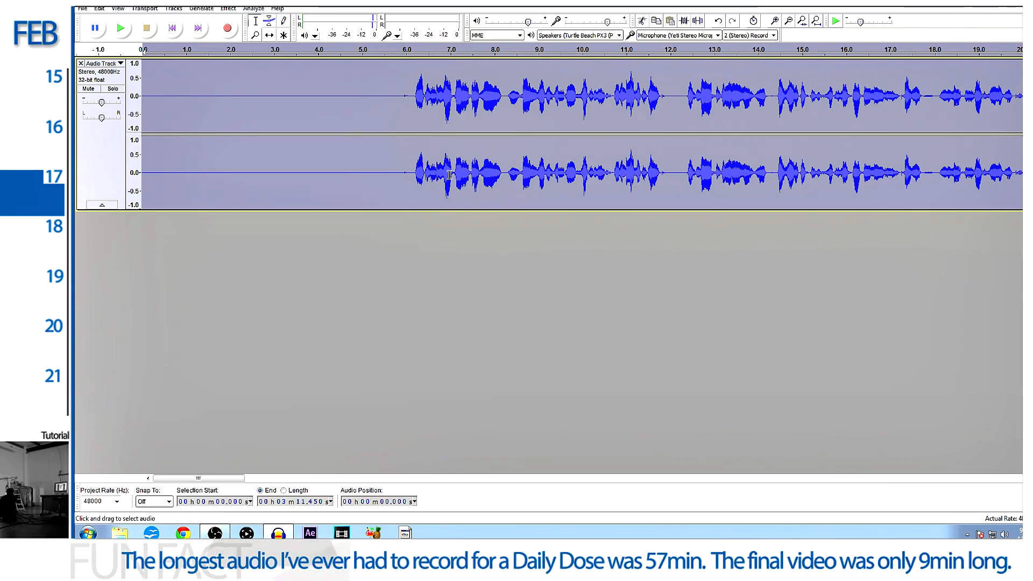
left_click(389, 104)
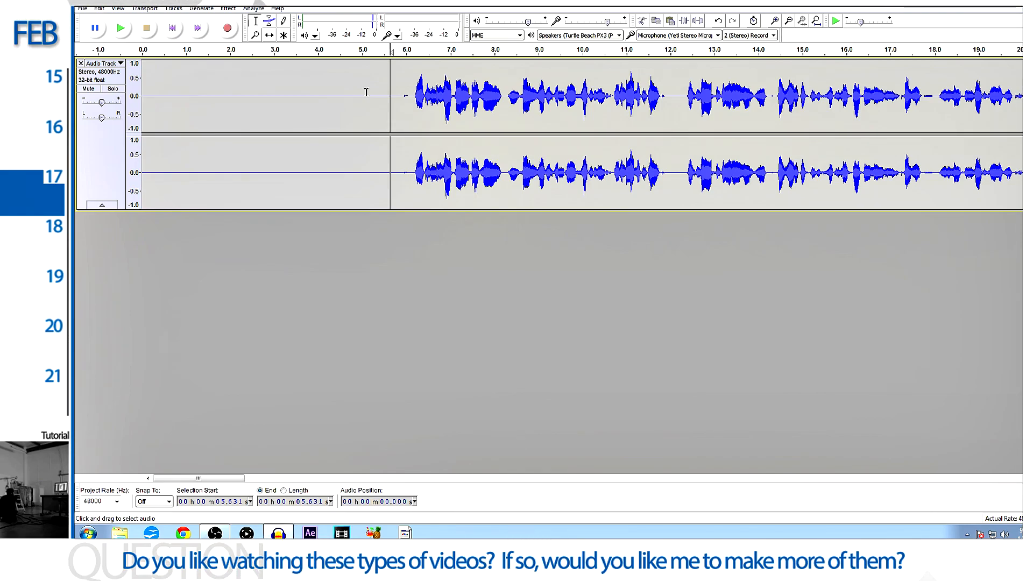
left_click_drag(366, 92, 141, 92)
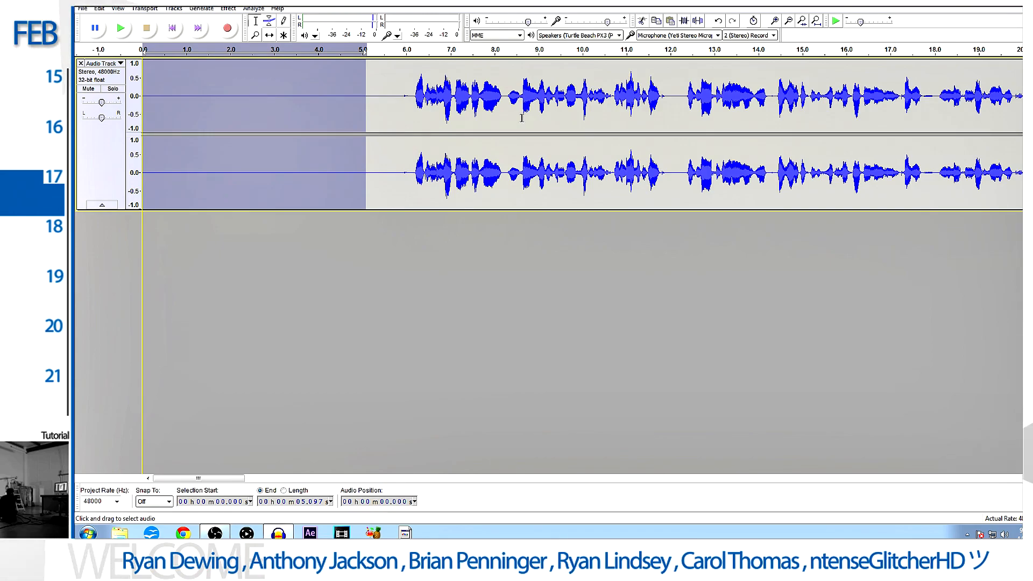
left_click(407, 96)
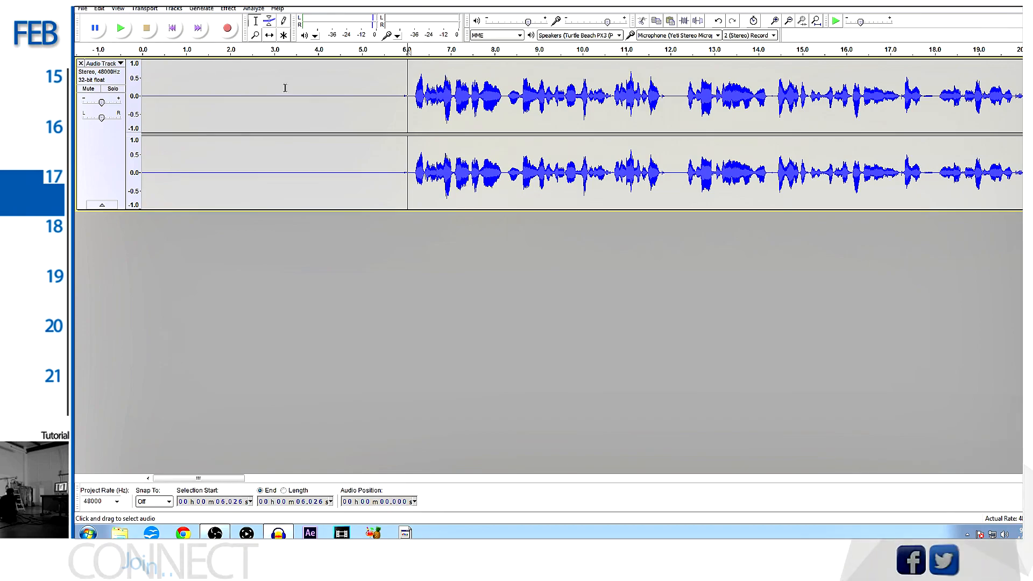
key("ctrl+a")
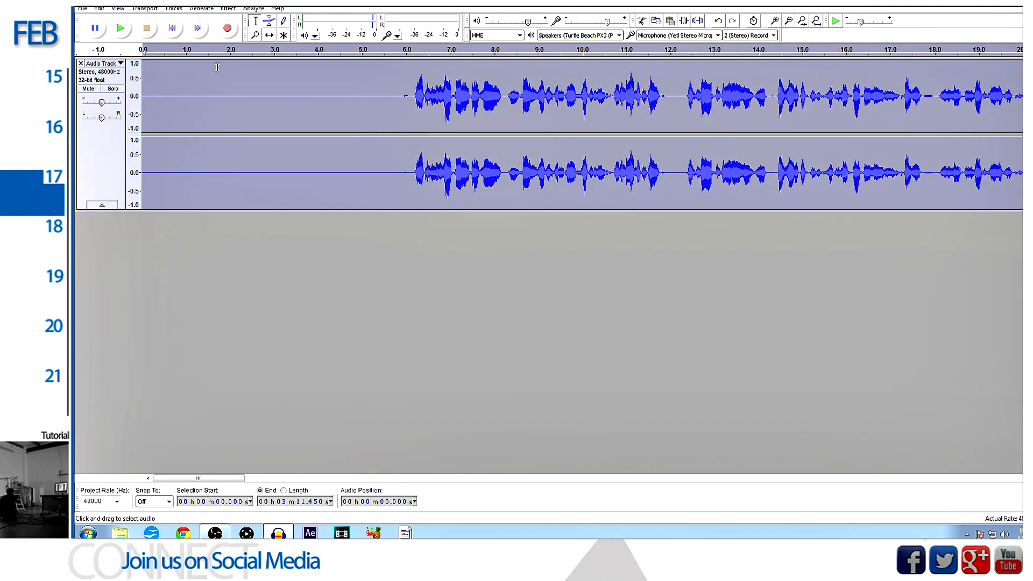
left_click(228, 8)
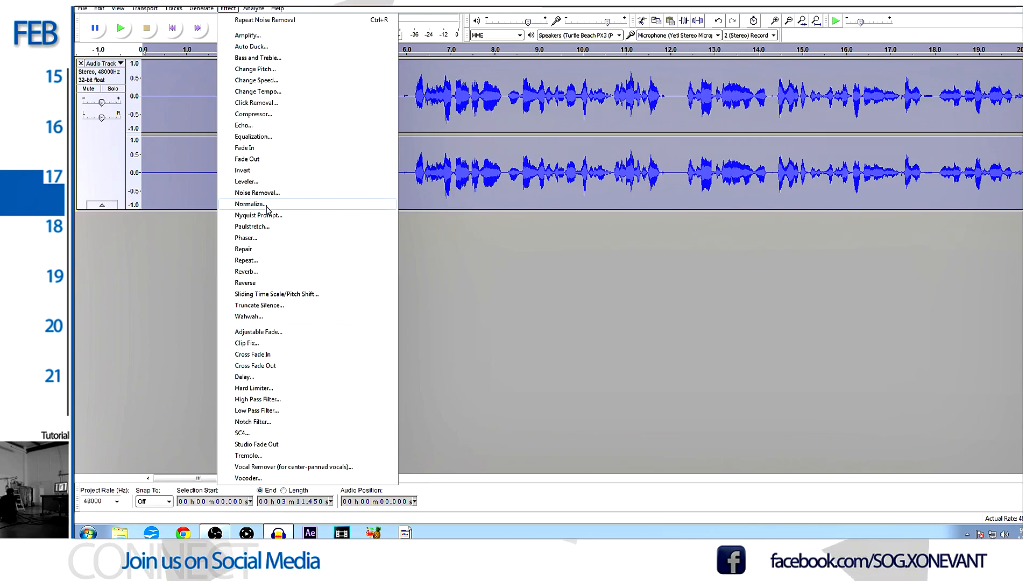
left_click(414, 173)
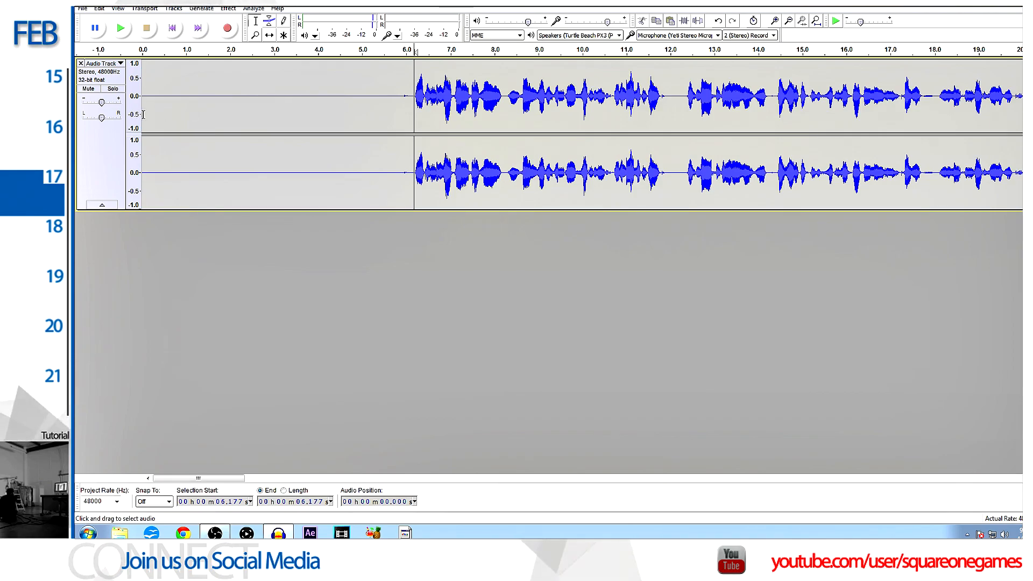
- Normalize the entire track to a maximum amplitude of -1.0 dB with DC offset removal on and independent stereo normalization off
key("ctrl+a")
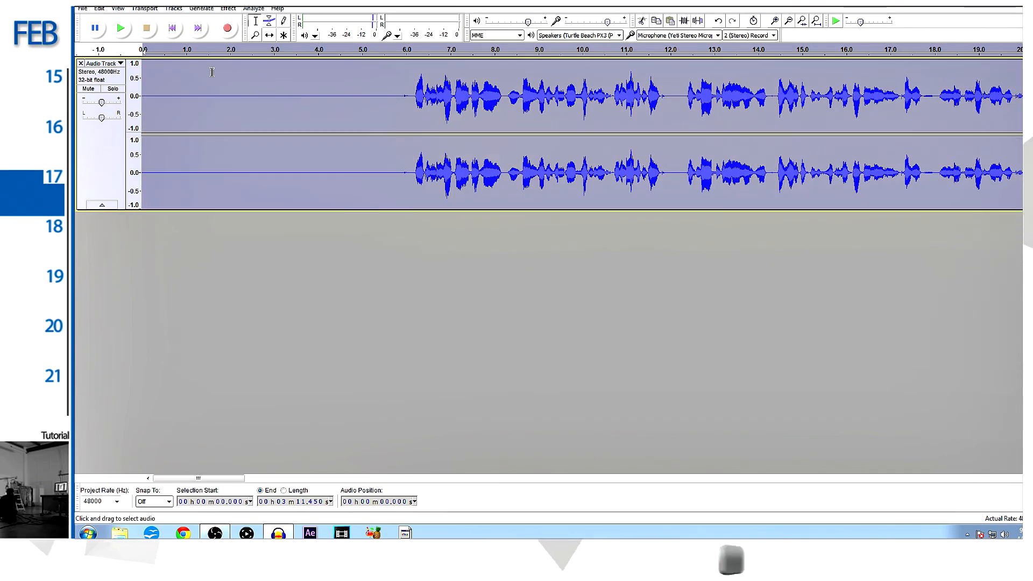
left_click(226, 9)
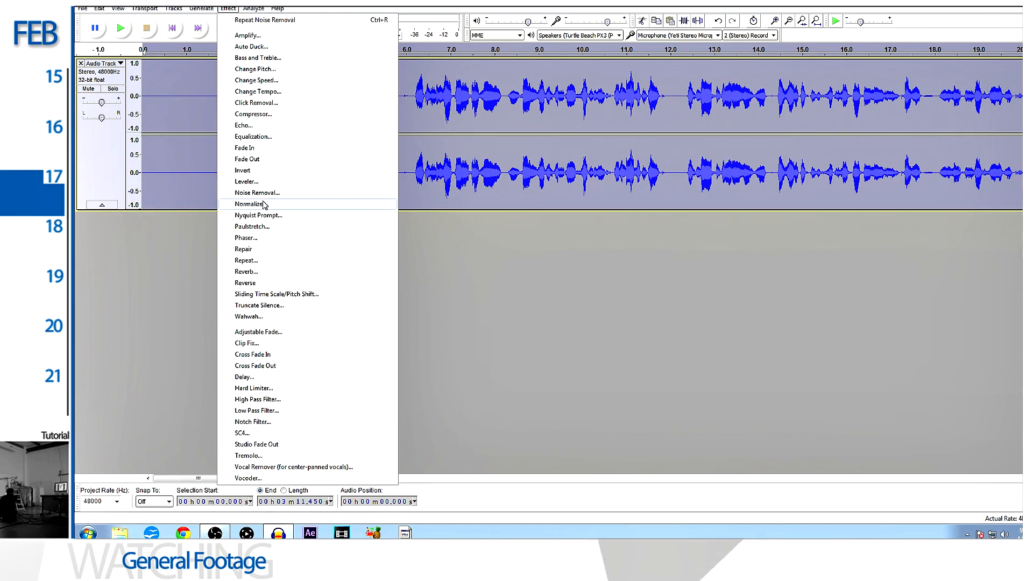
left_click(262, 202)
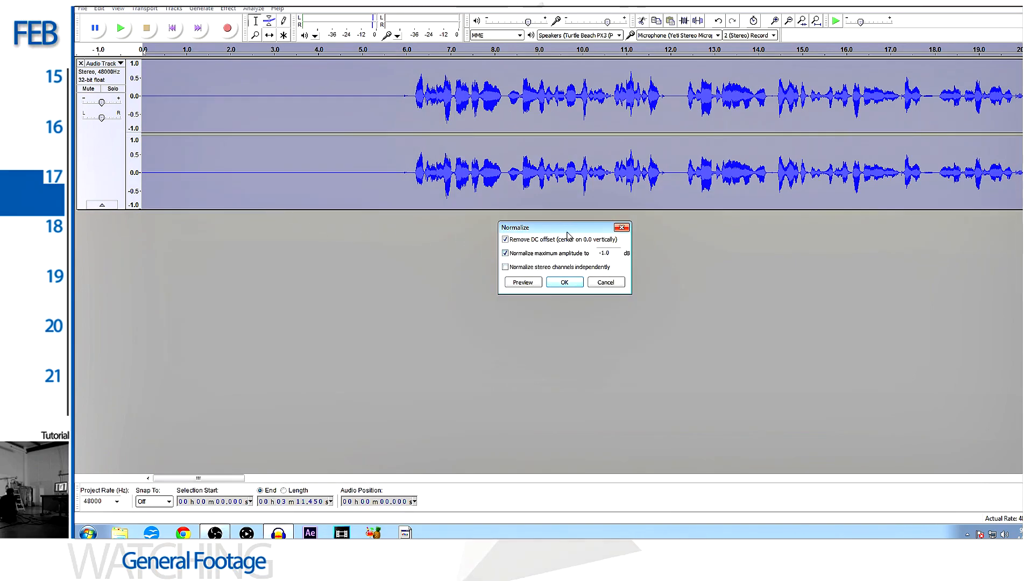
left_click(573, 284)
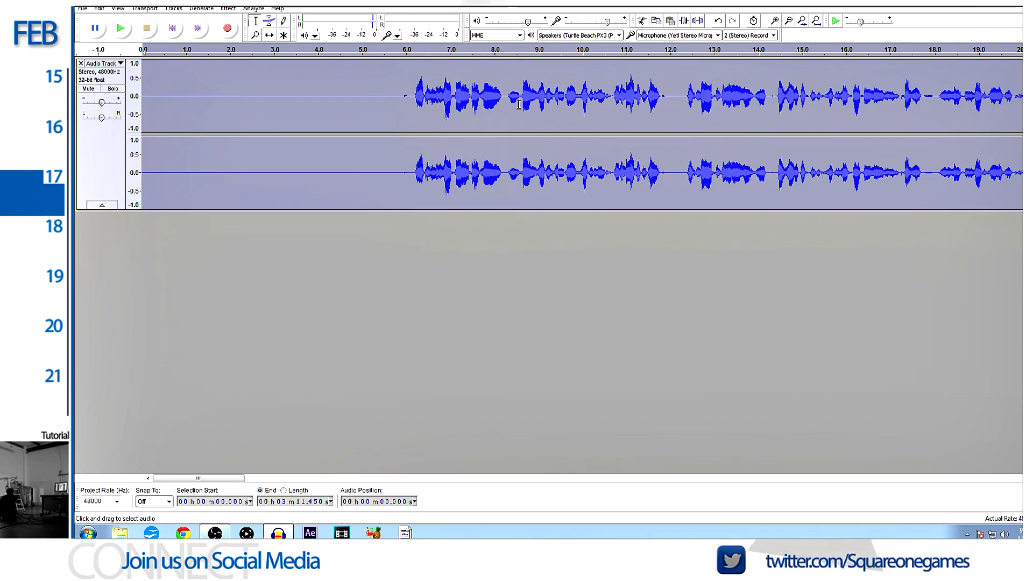
- Select the entire normalized voice track and open the Compressor effect for it
left_click(410, 102)
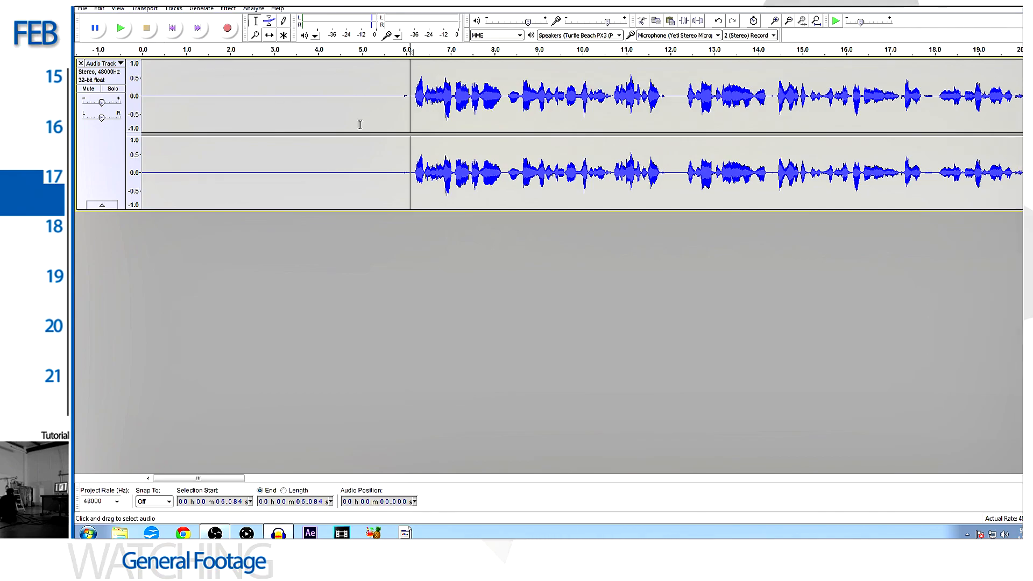
double_click(456, 92)
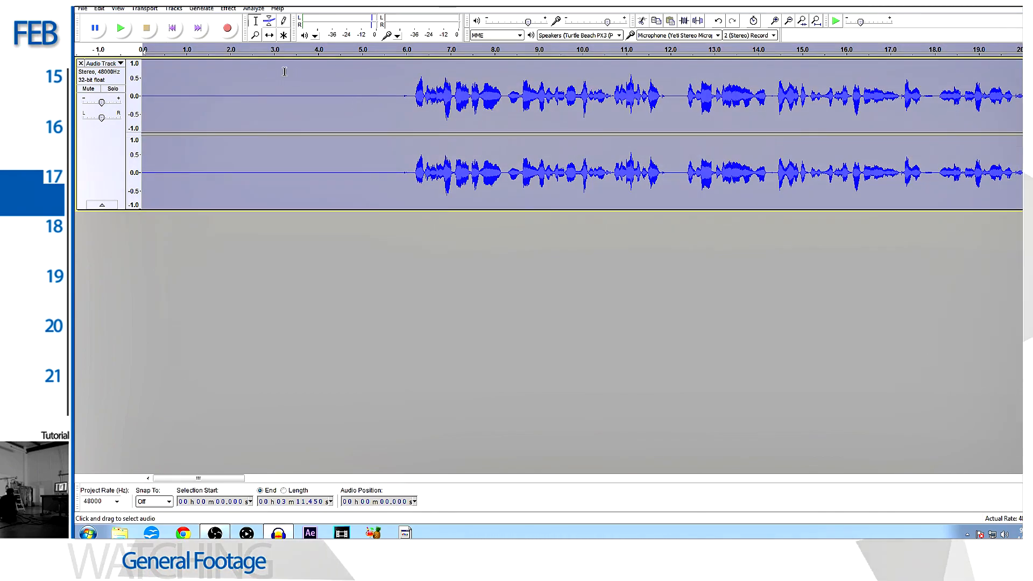
left_click(228, 9)
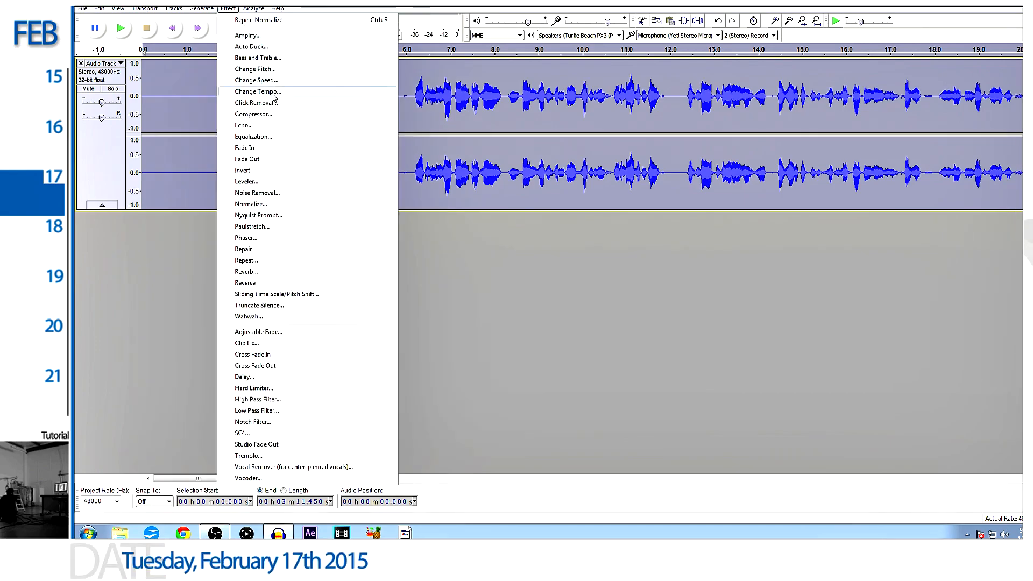
left_click(271, 114)
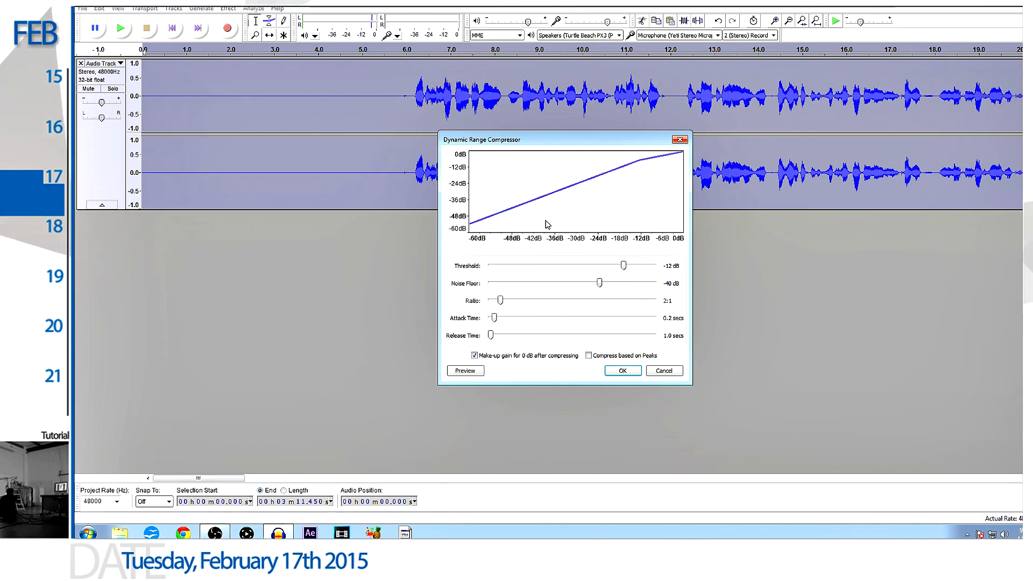
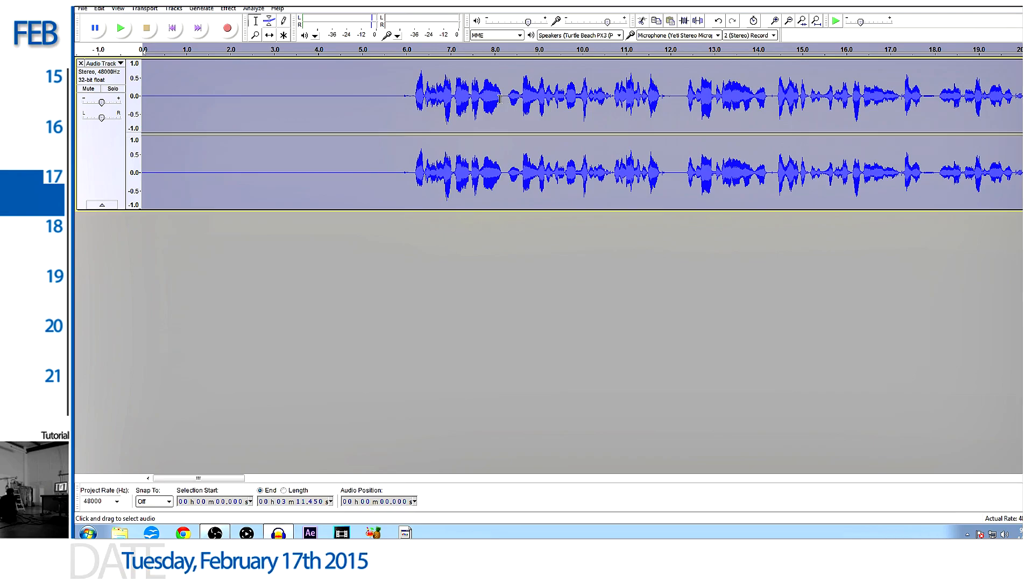
- Play back the compressed voice track from about 6 seconds to about 16 seconds
left_click(409, 89)
left_click(120, 29)
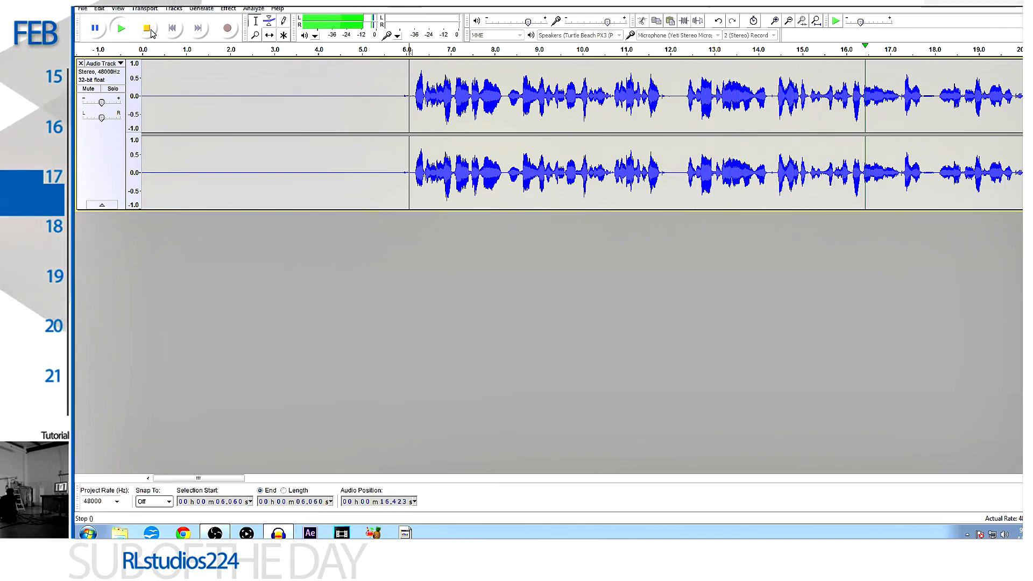
left_click(148, 31)
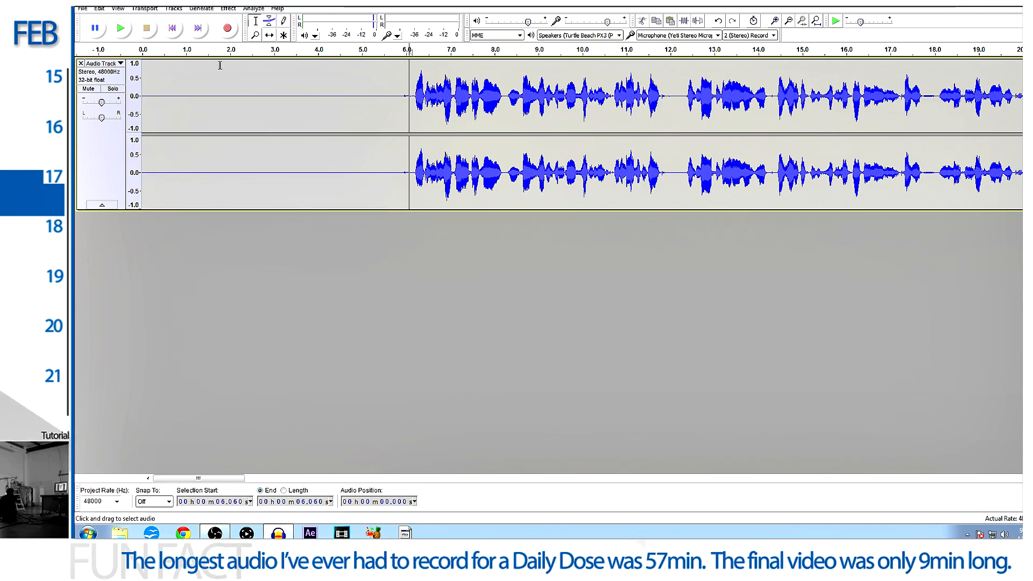
- Apply Equalization to the entire voice track with the Bass Boost curve
key("ctrl+a")
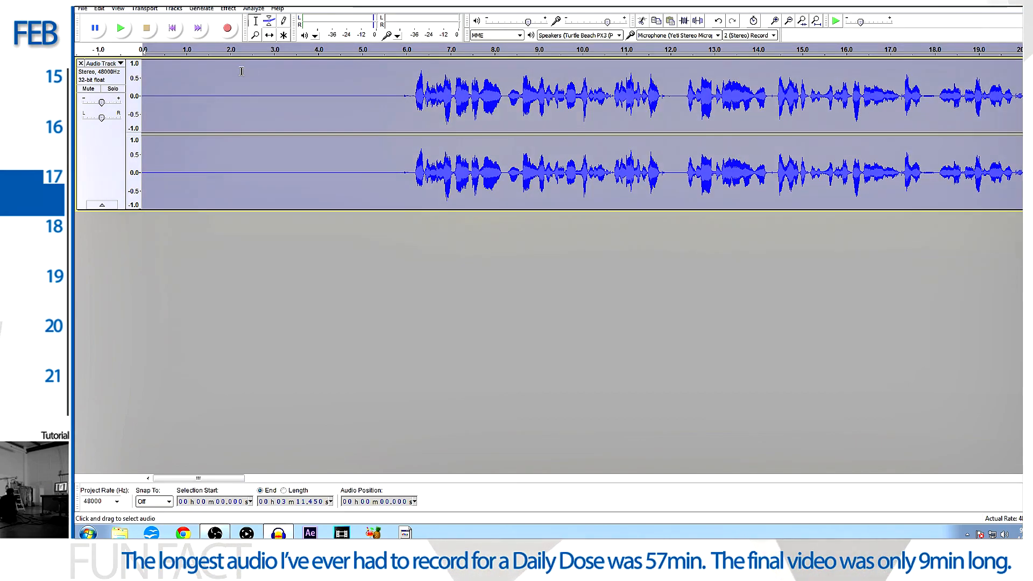
left_click(228, 8)
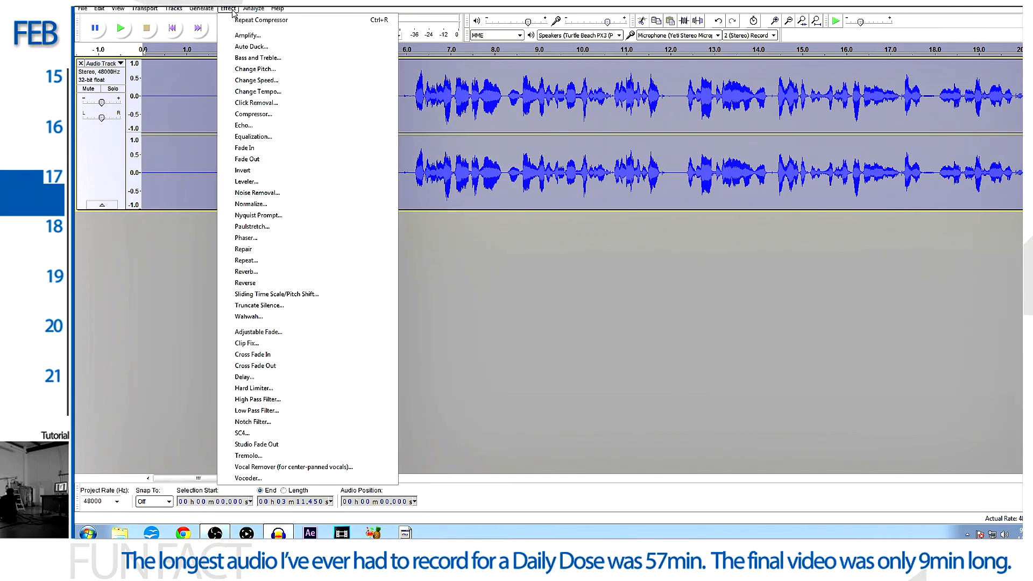
left_click(263, 137)
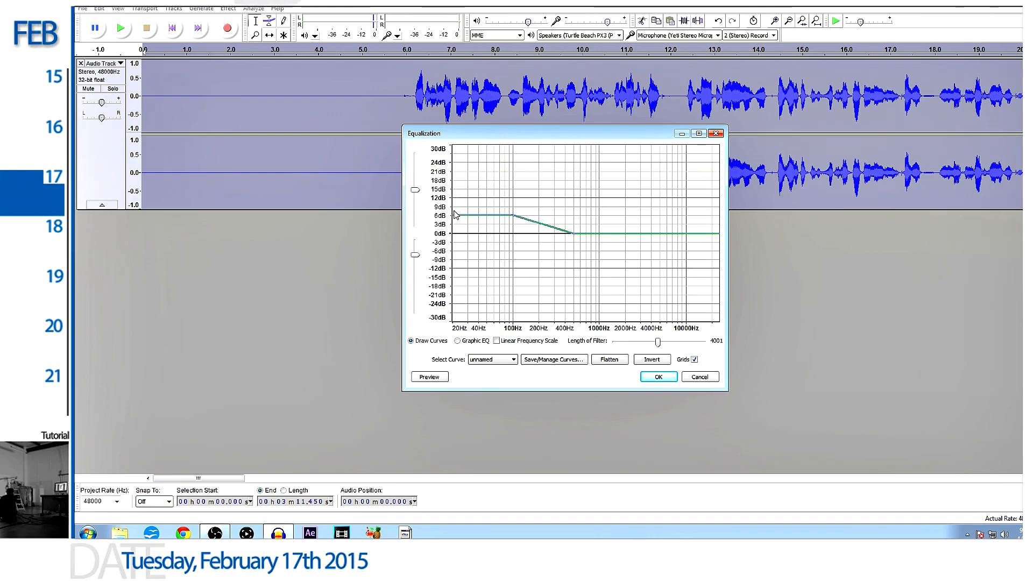
mouse_move(514, 217)
left_mouse_down()
mouse_move(513, 170)
mouse_move(510, 218)
left_mouse_up()
left_click(492, 359)
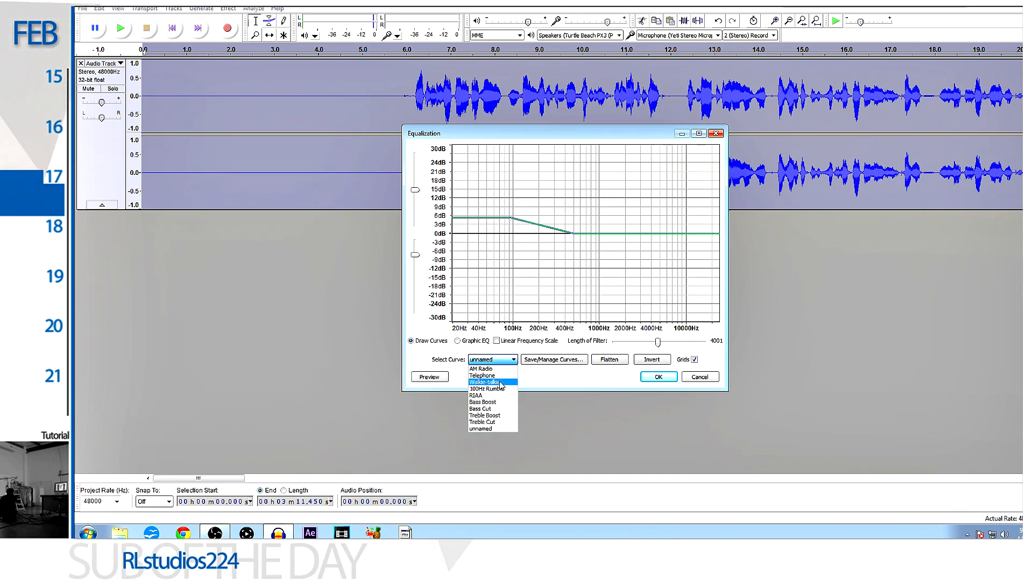
left_click(491, 401)
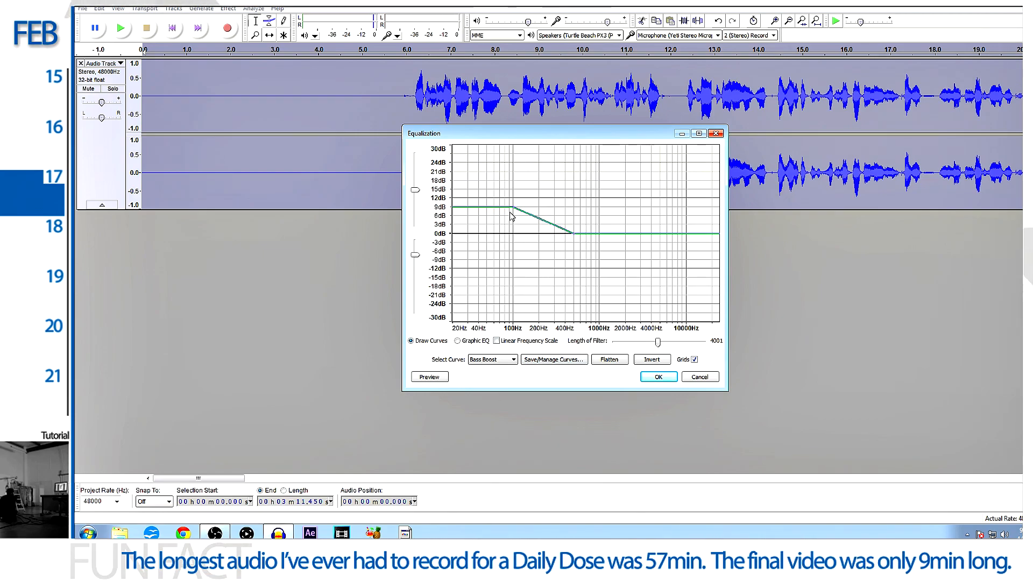
left_click(659, 378)
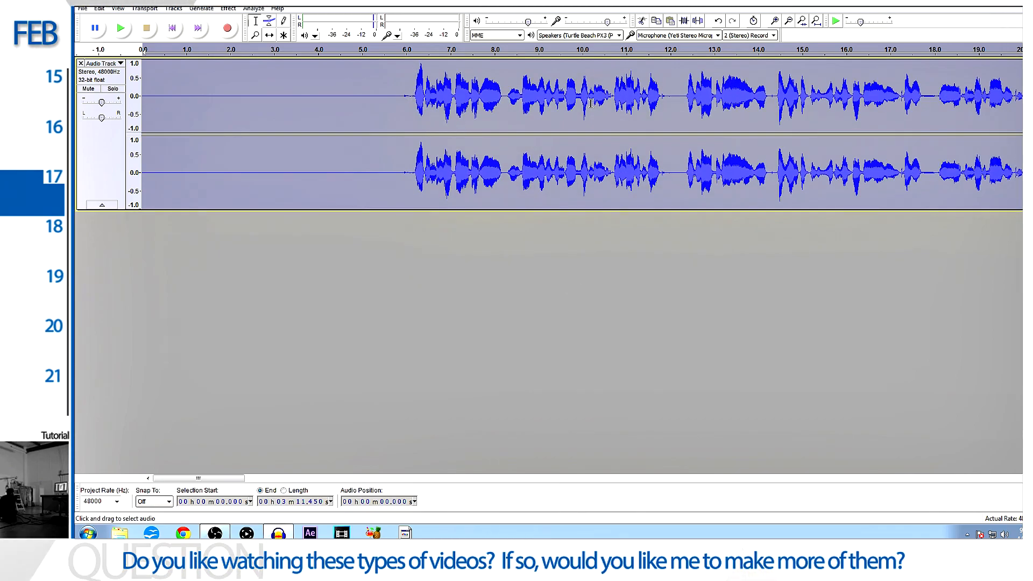
- Play back the equalized voice track from about 6 seconds to about 17 seconds
left_click(406, 92)
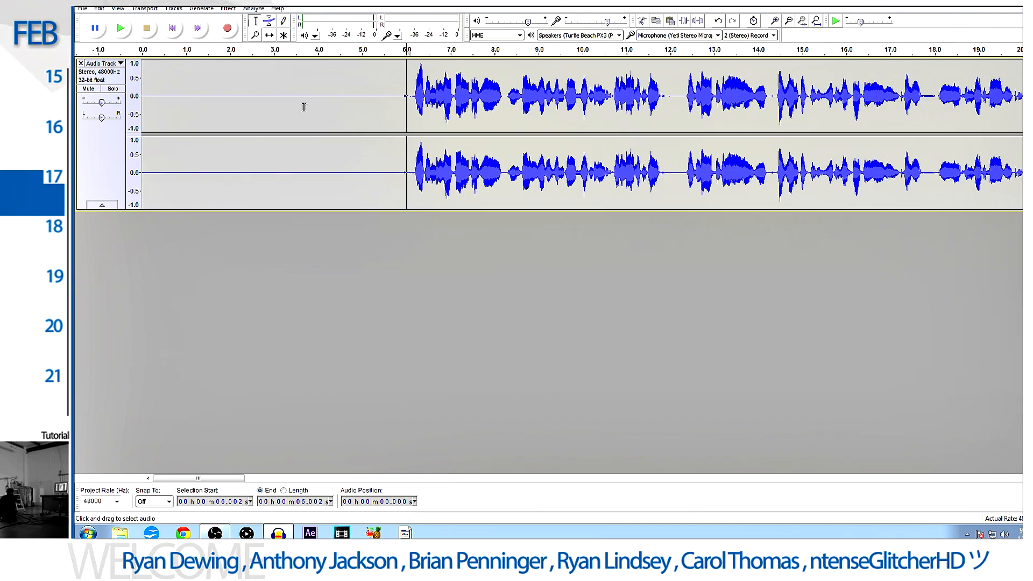
left_click(121, 29)
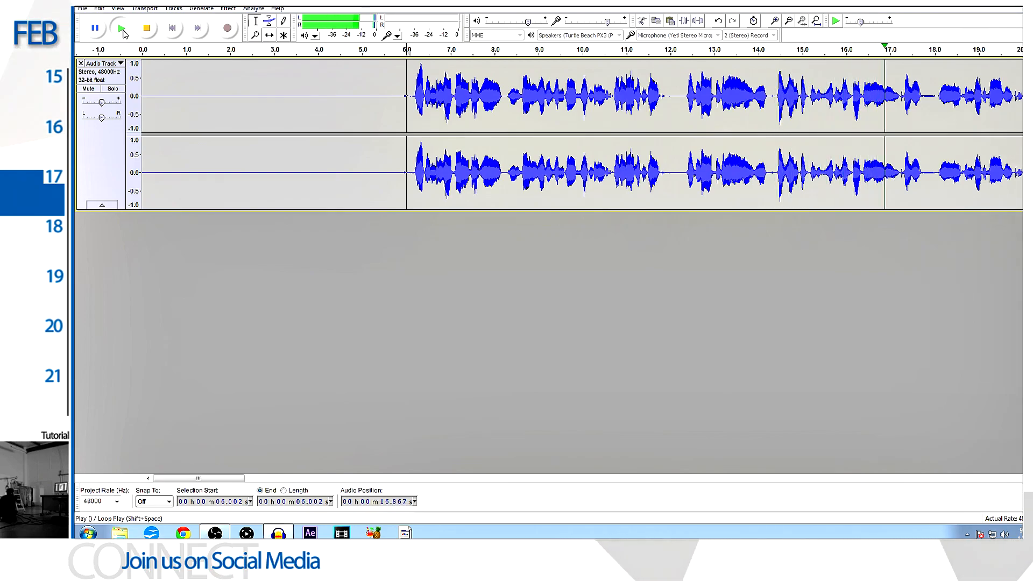
left_click(149, 32)
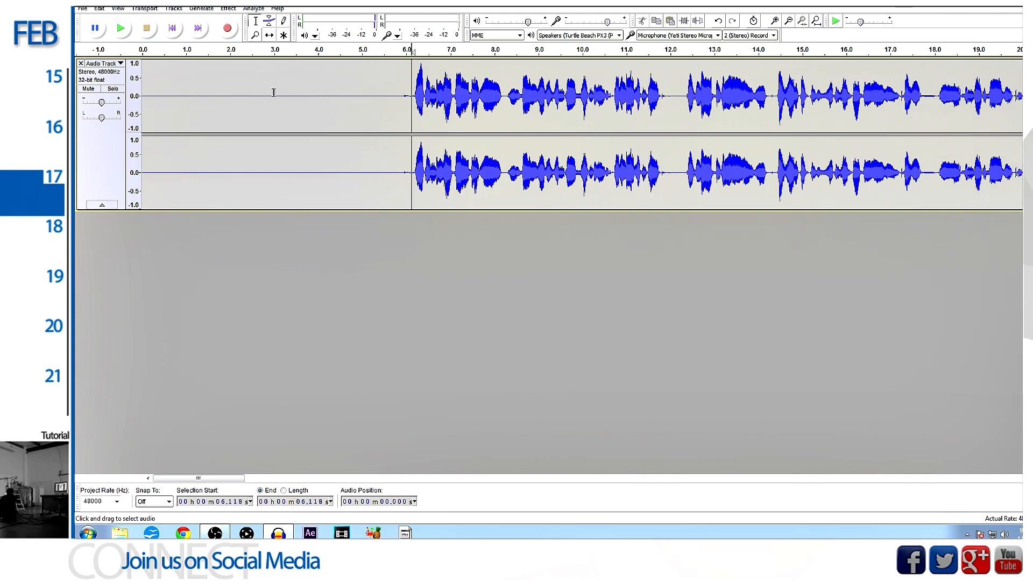
- Start an audio export and choose the 01 Daily Dose 2015 folder on the Squareonegames (F:) drive as its destination
left_click(83, 8)
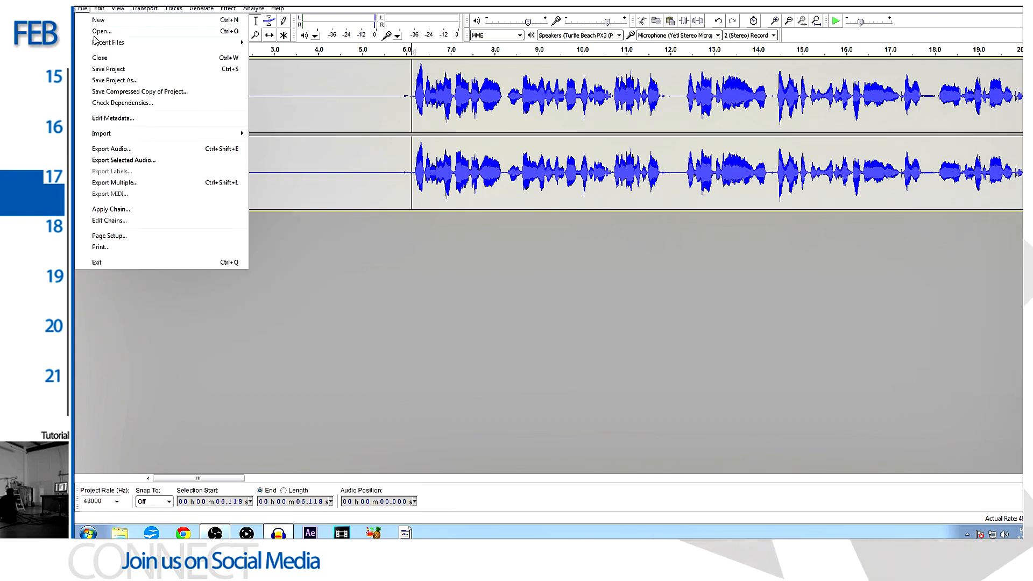
left_click(119, 149)
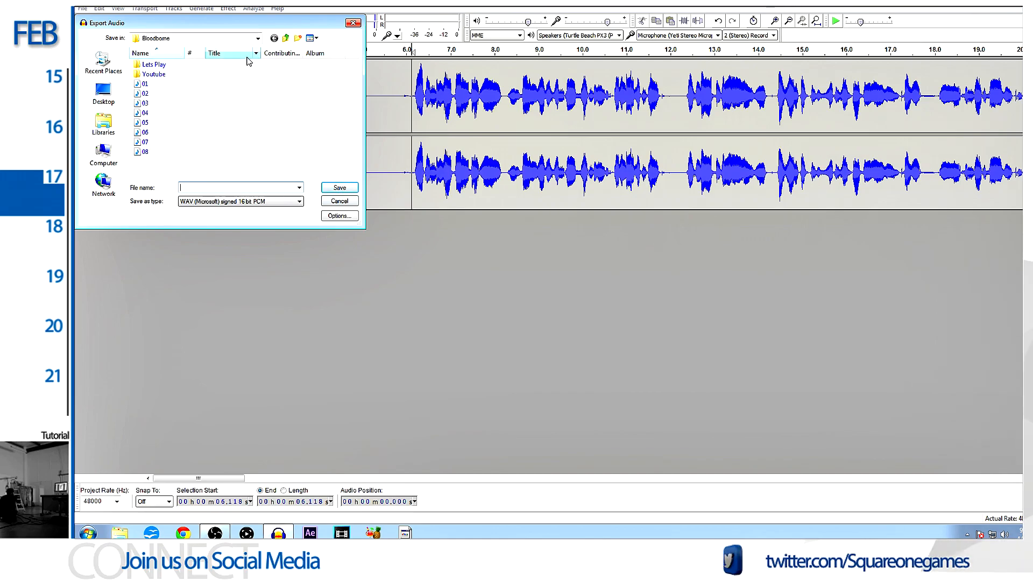
left_click(286, 39)
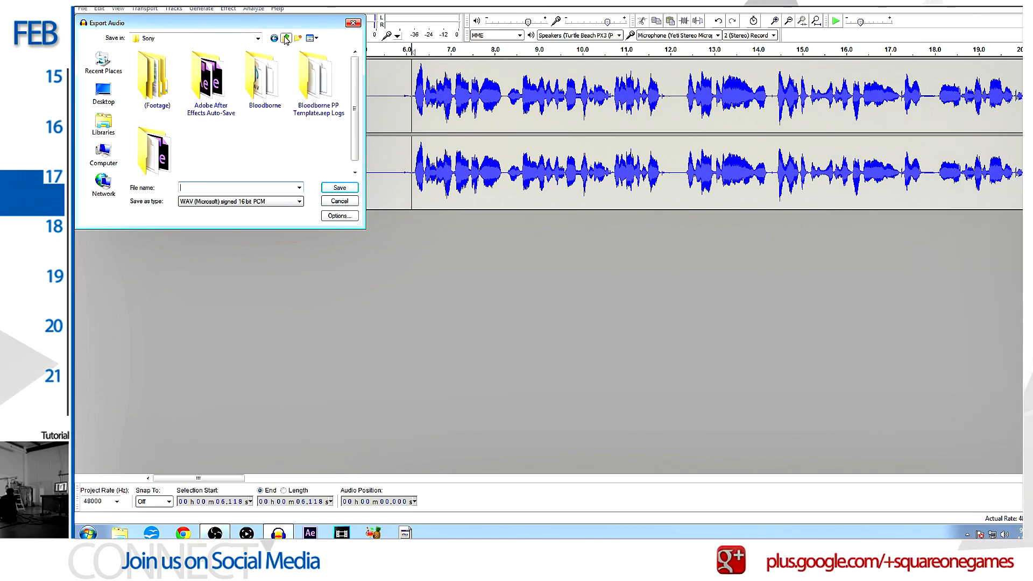
left_click(285, 38)
left_click(285, 38)
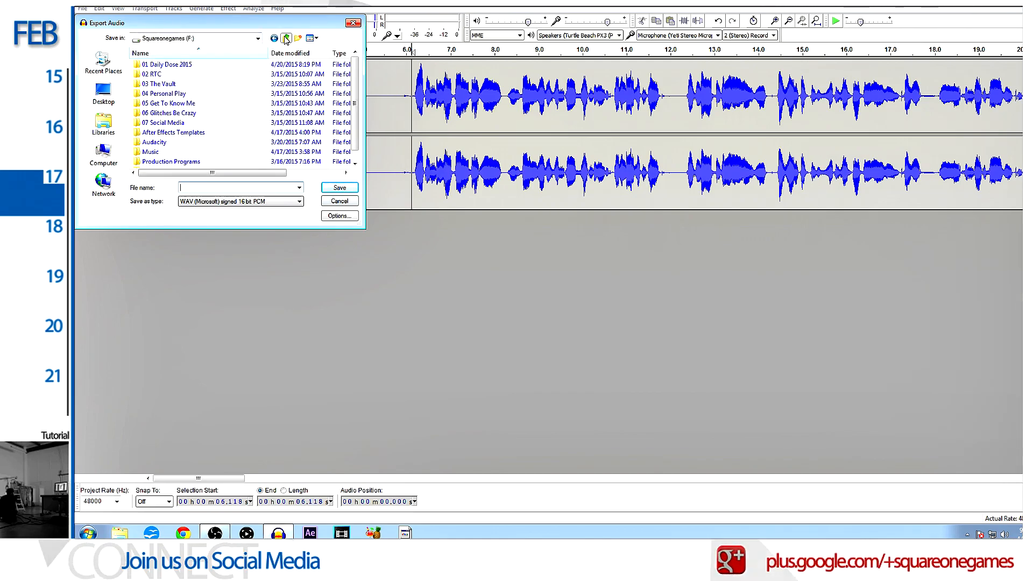
double_click(206, 65)
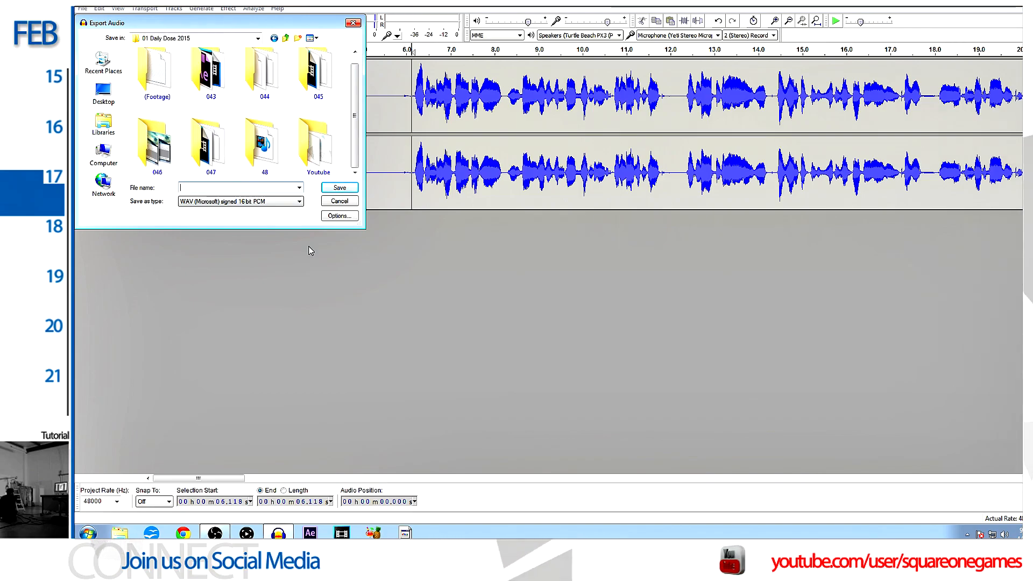
- Export the track as a WAV (Microsoft) signed 16 bit PCM file named "daily dose audio with effects tut" with blank metadata
type("dail")
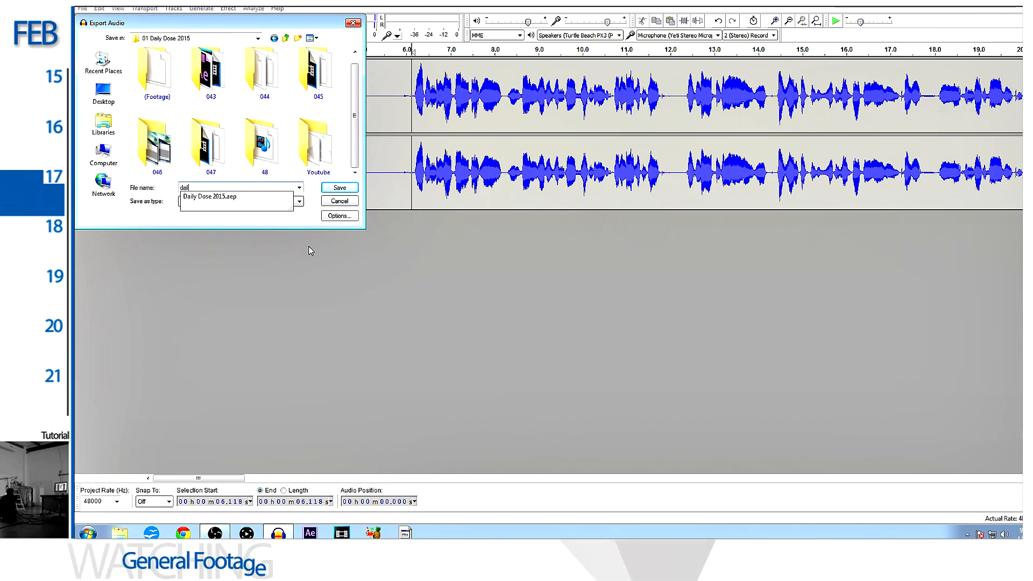
type("y dose audio")
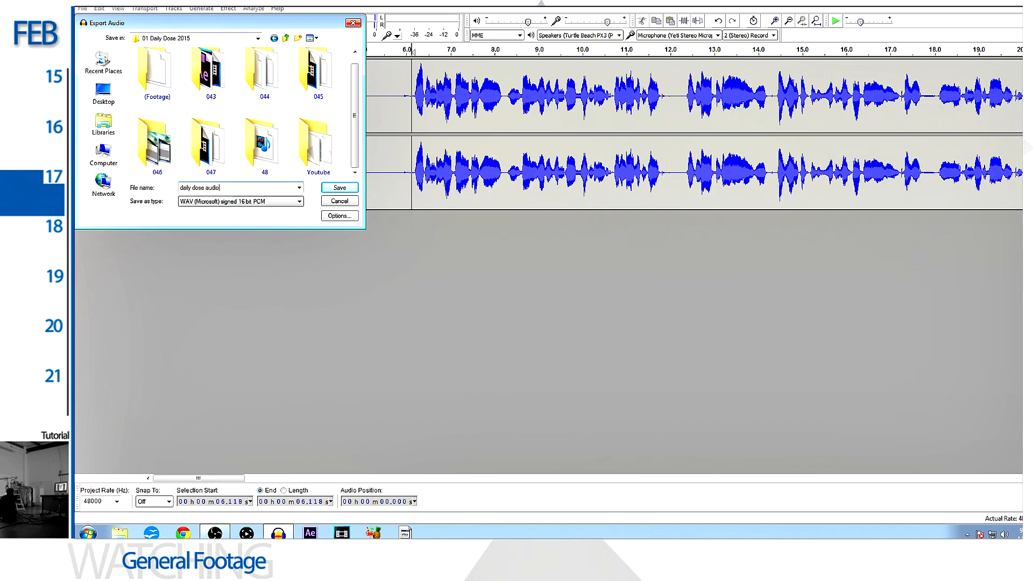
type(" with e")
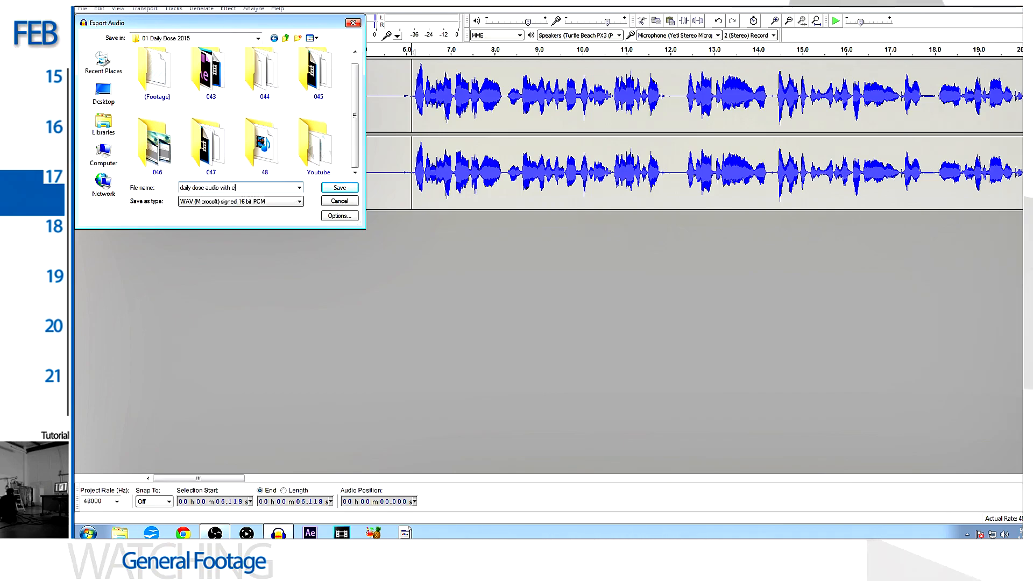
type("ffects tut")
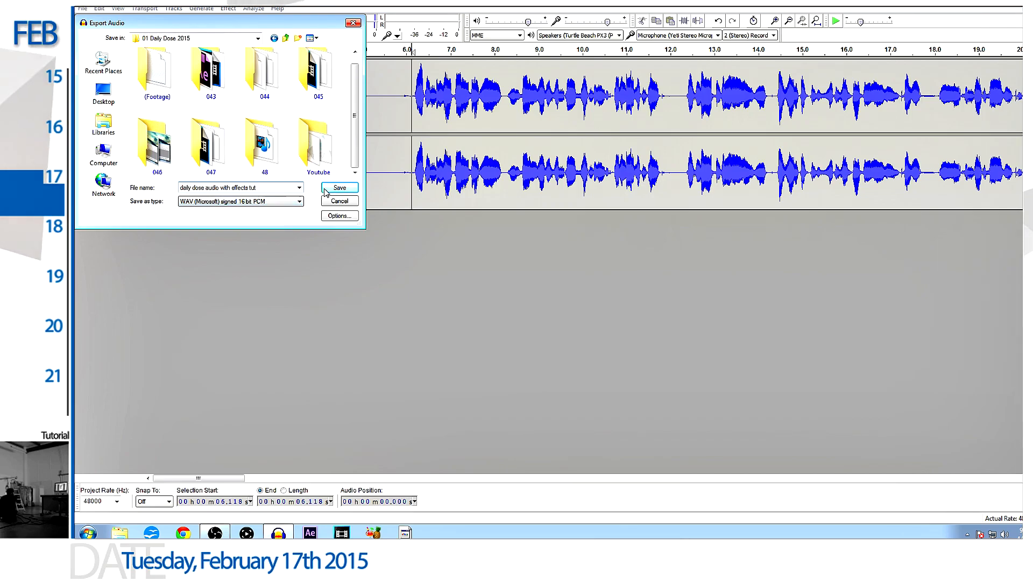
left_click(338, 188)
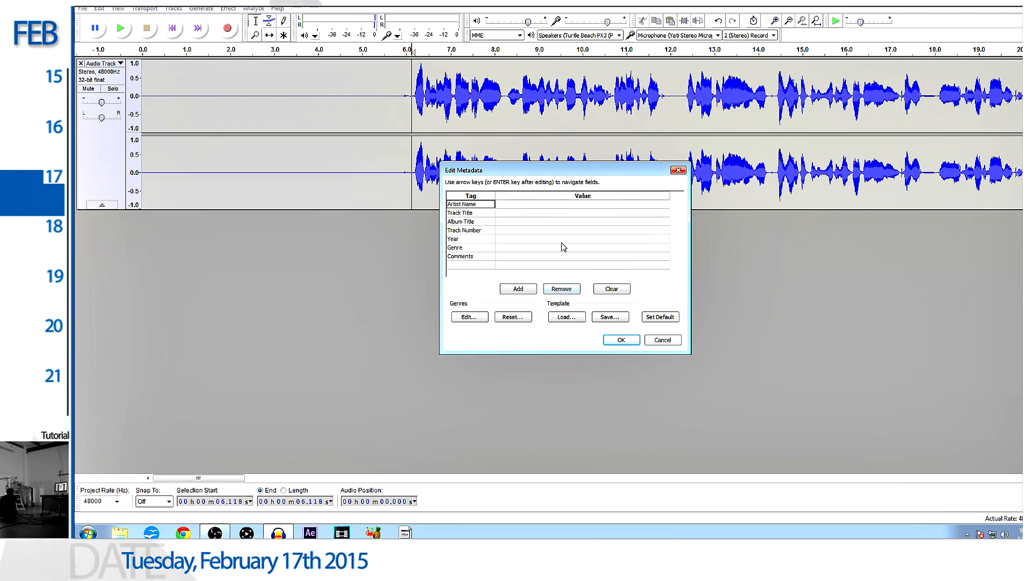
left_click(620, 340)
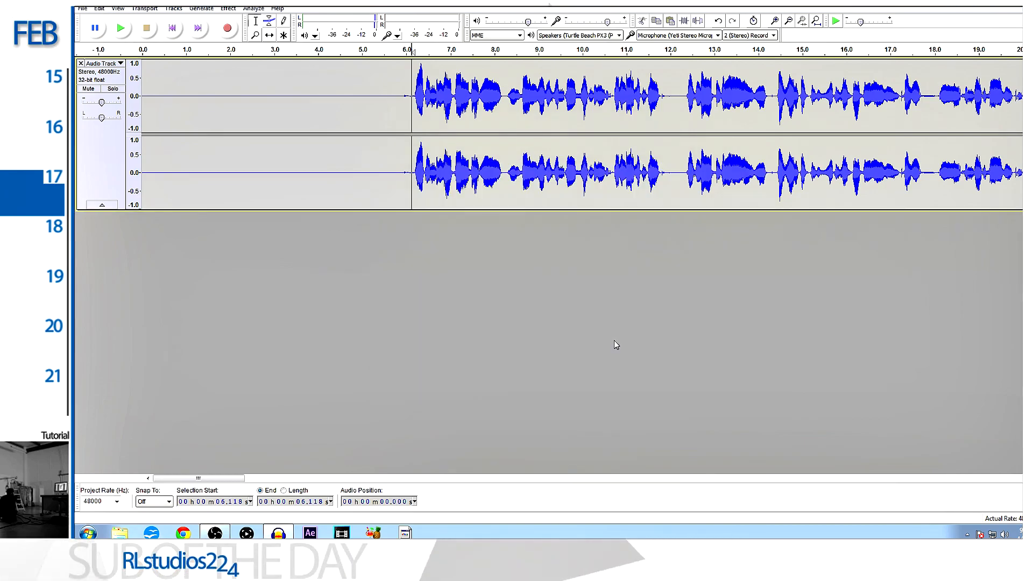